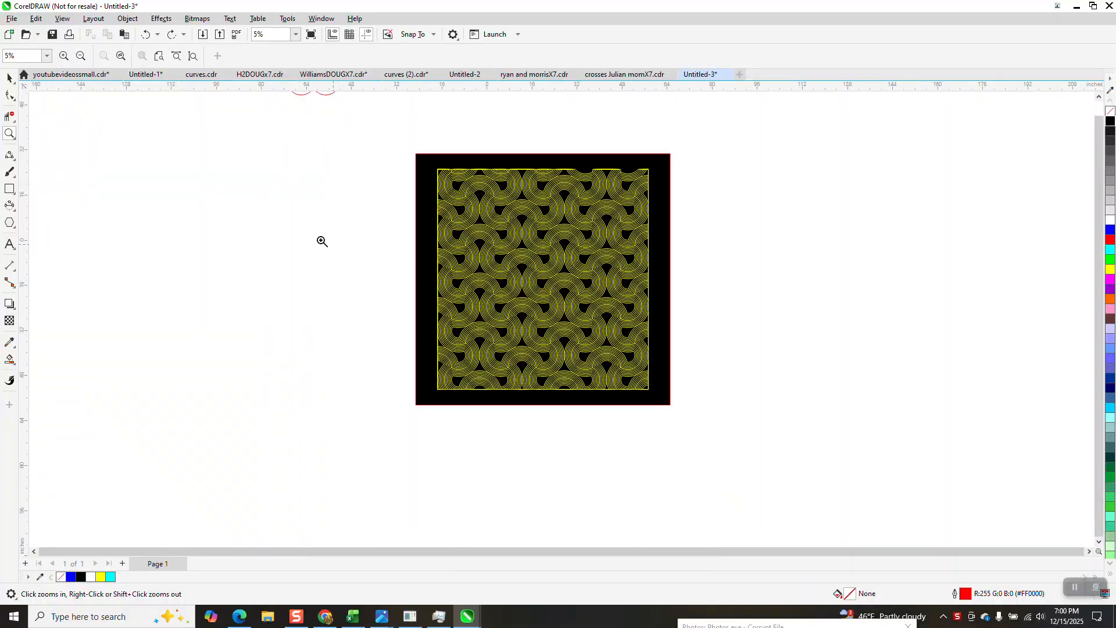
Move the yellow-on-black pattern square and the red circle construction clear of the page so the page is empty
scroll(293, 227, down, 2)
drag(255, 116, 332, 167)
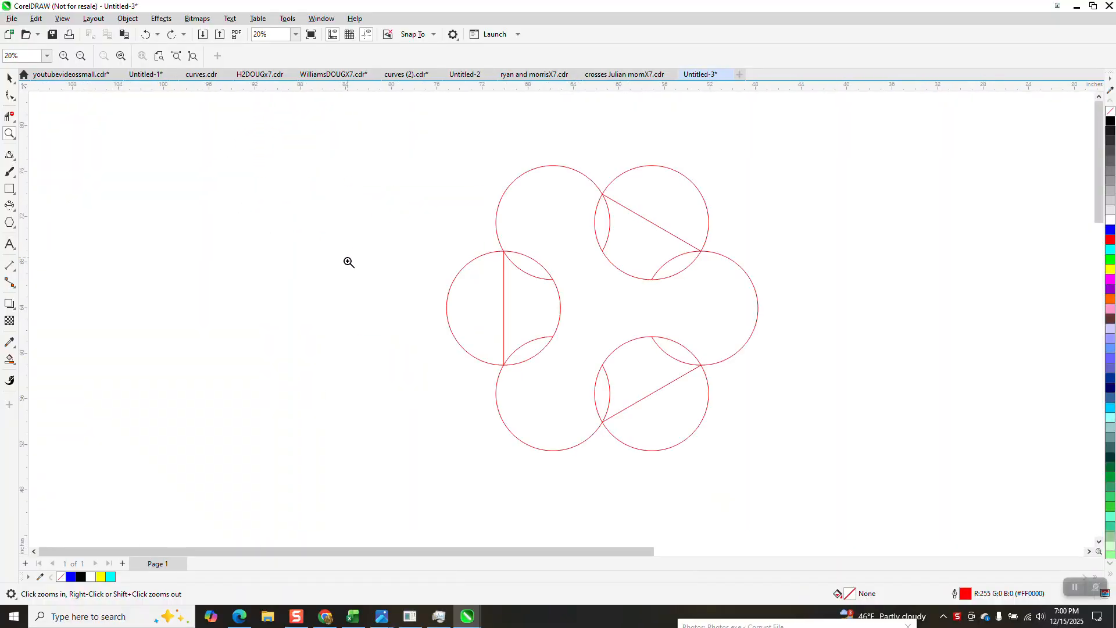
scroll(351, 279, down, 4)
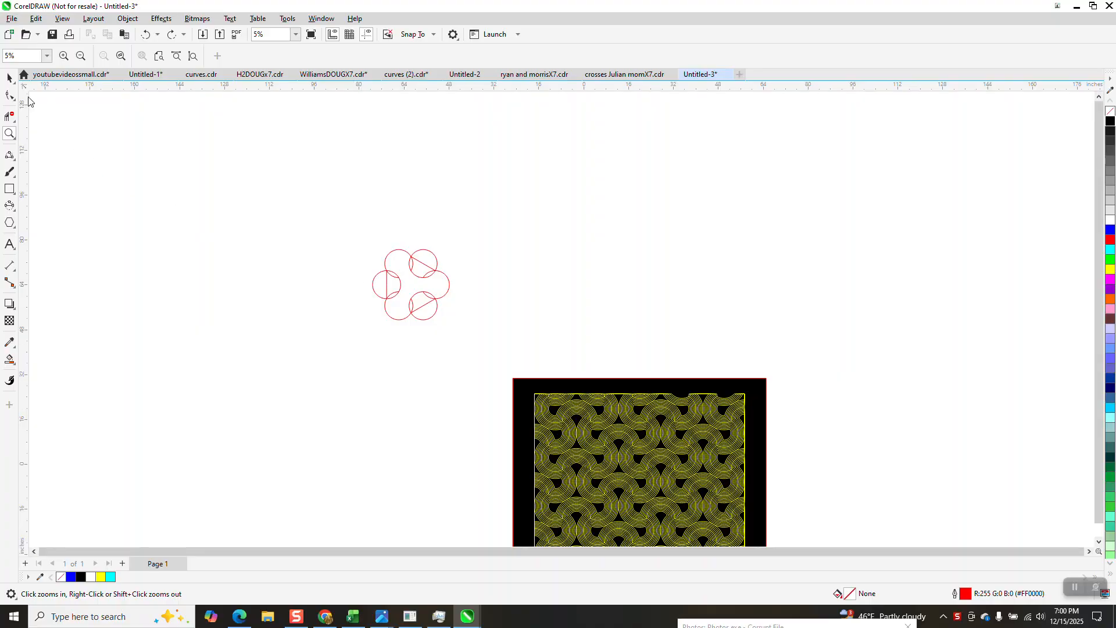
scroll(456, 249, down, 1)
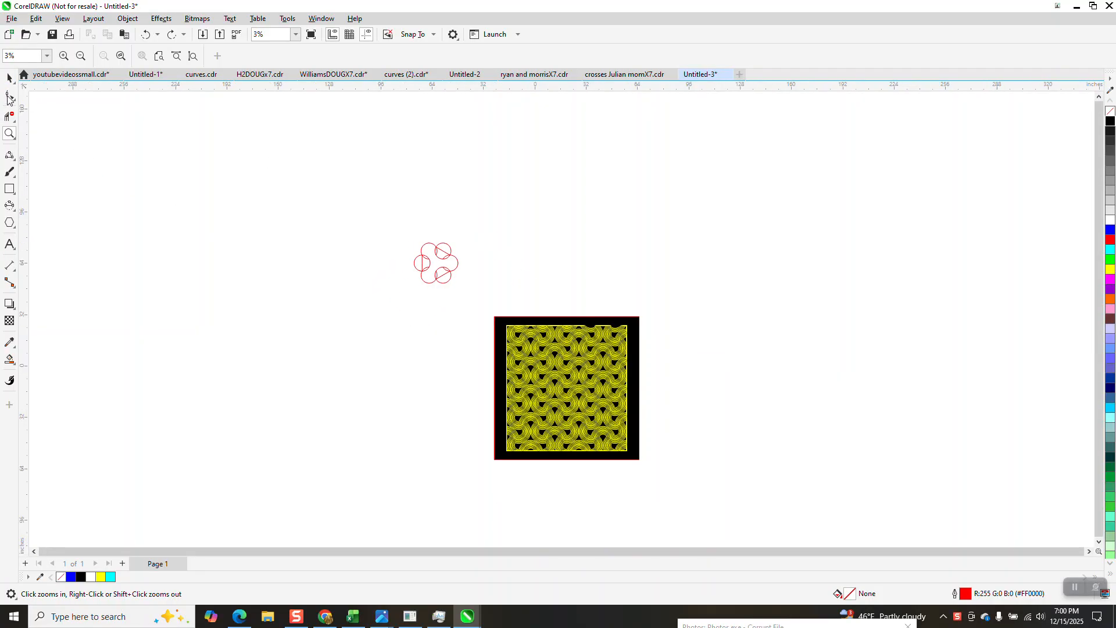
click(9, 77)
drag(462, 300, 731, 493)
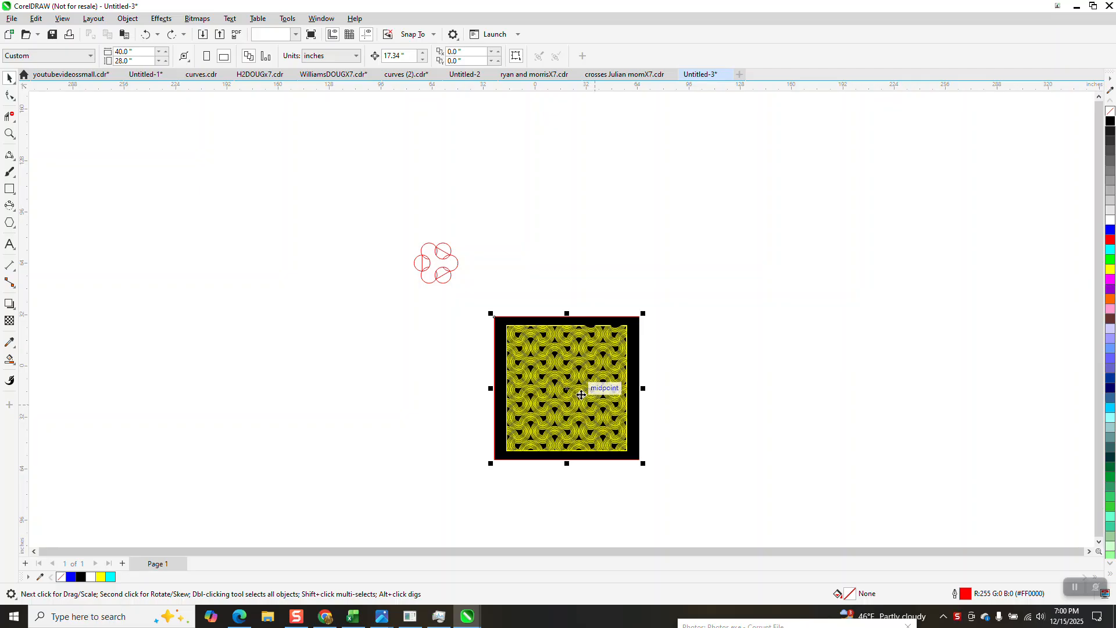
drag(581, 395, 792, 288)
drag(411, 238, 487, 380)
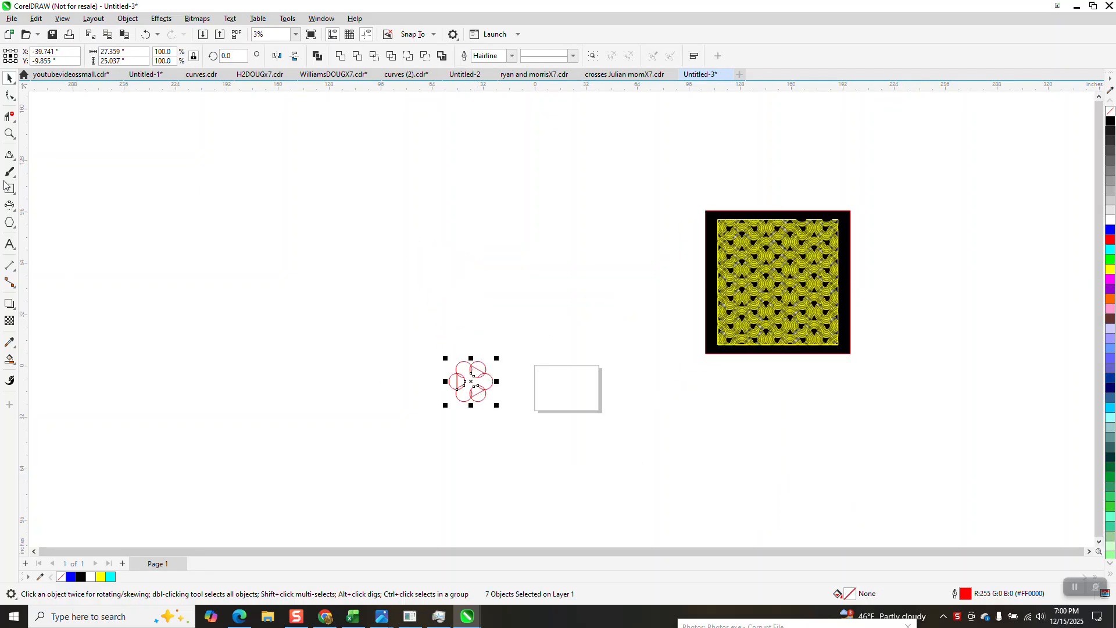
Draw a six-sided polygon about 15.9 by 18.4 inches and centre it on the page
click(10, 133)
click(625, 445)
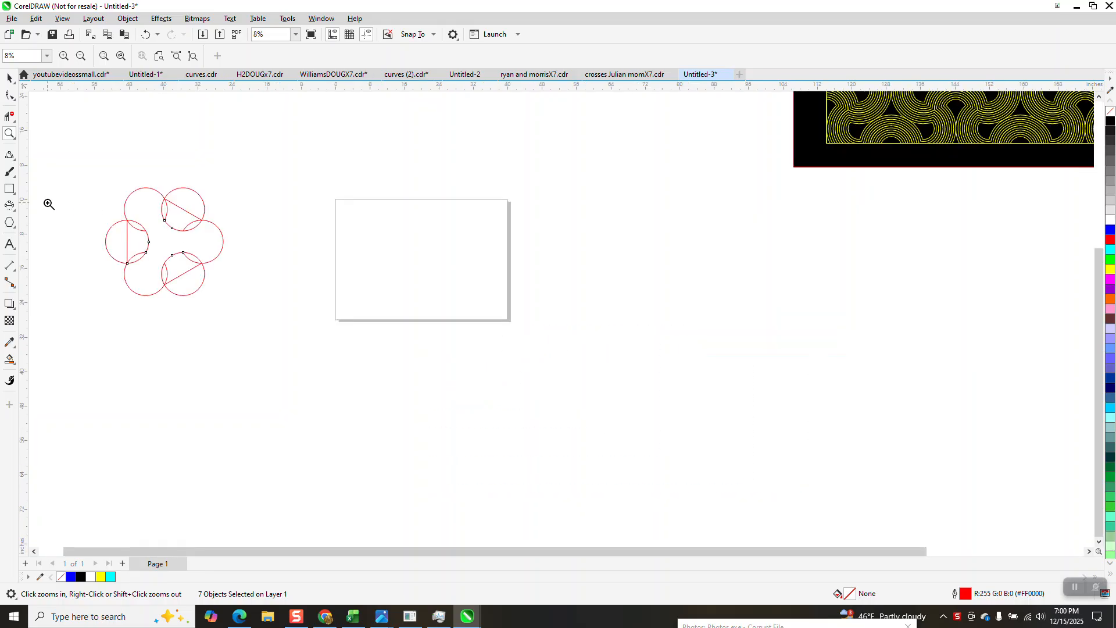
click(9, 223)
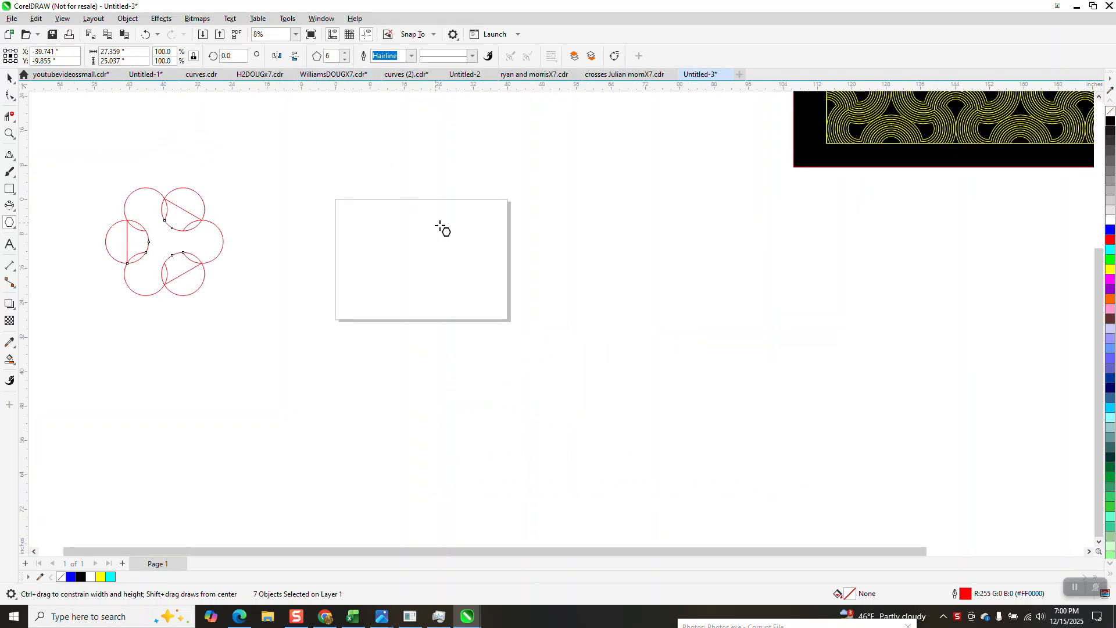
drag(466, 227, 414, 307)
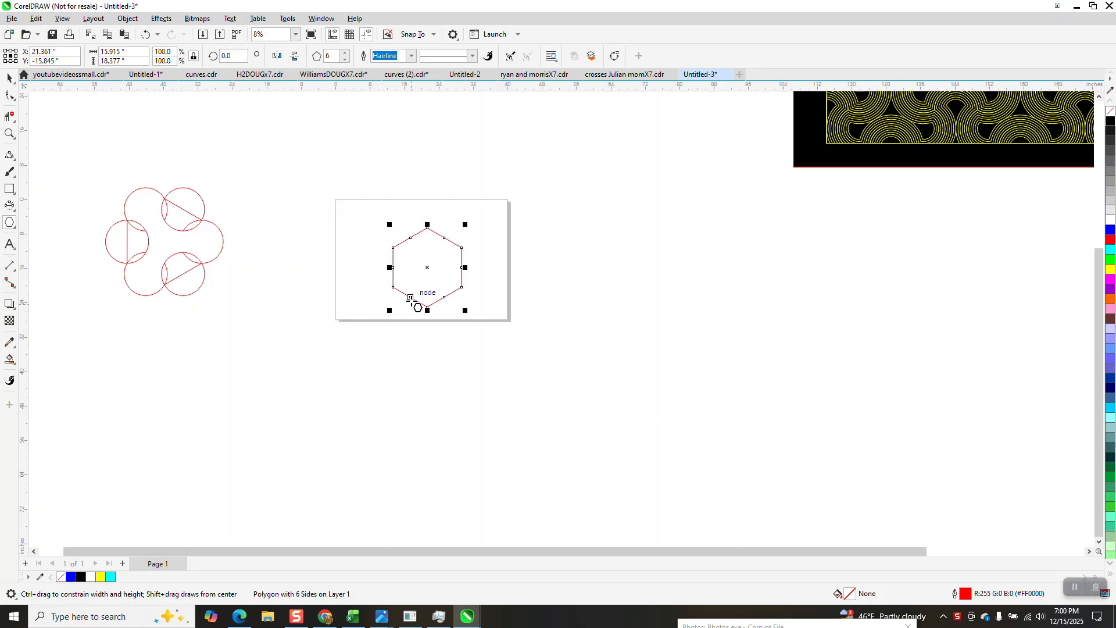
key(p)
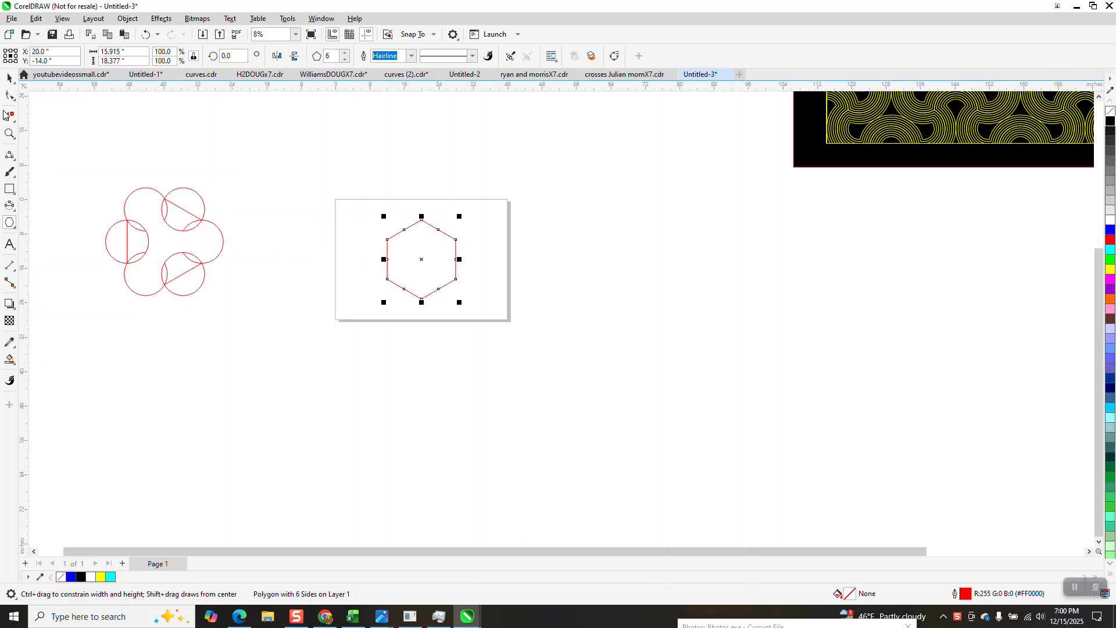
Draw a 3-Point Ellipse circle on the hexagon's upper-left side, using that side's two corner nodes as its diameter
click(9, 134)
drag(361, 174, 555, 298)
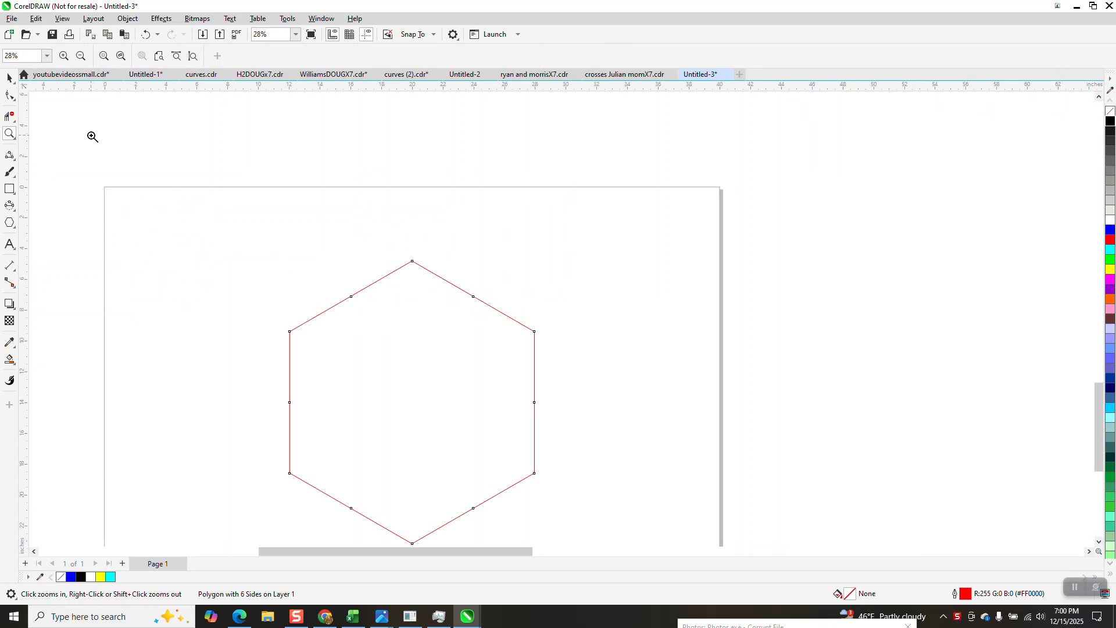
click(11, 207)
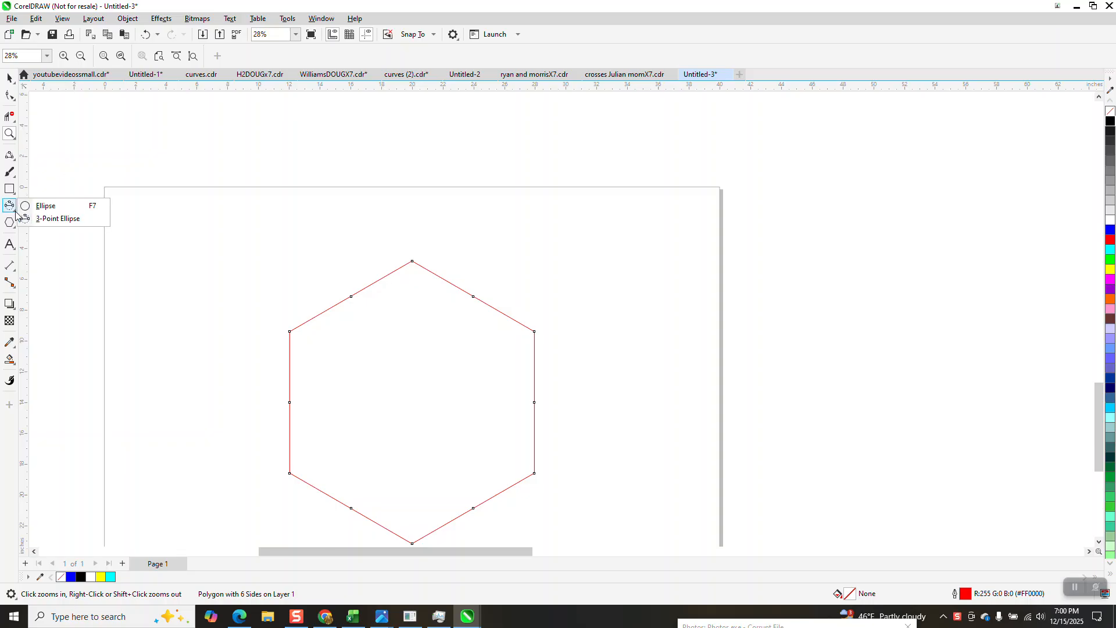
click(46, 218)
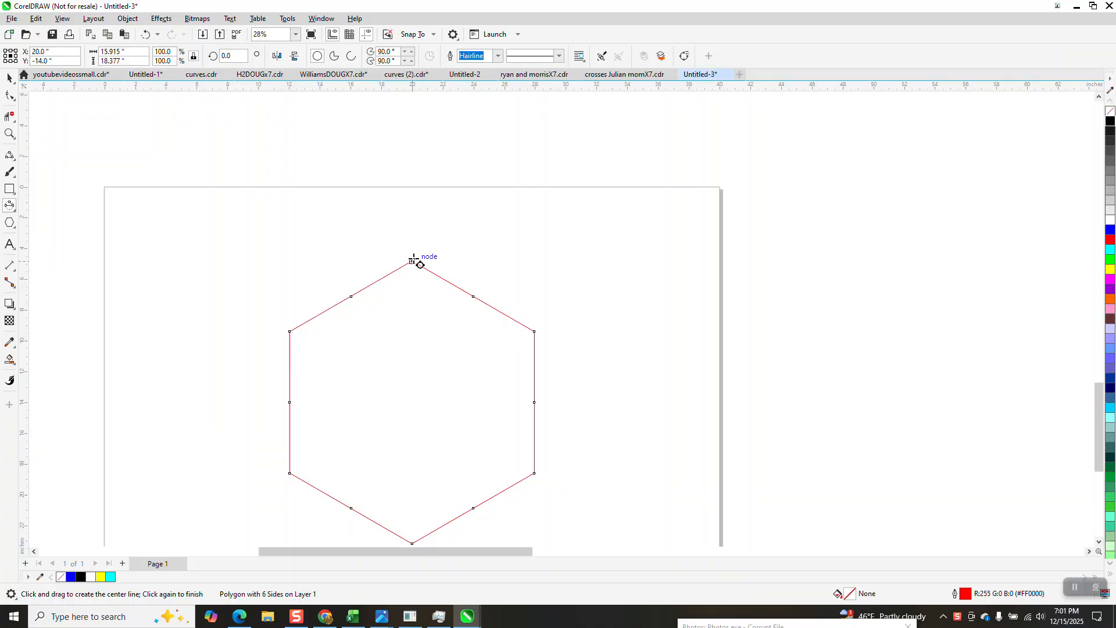
drag(413, 261, 289, 331)
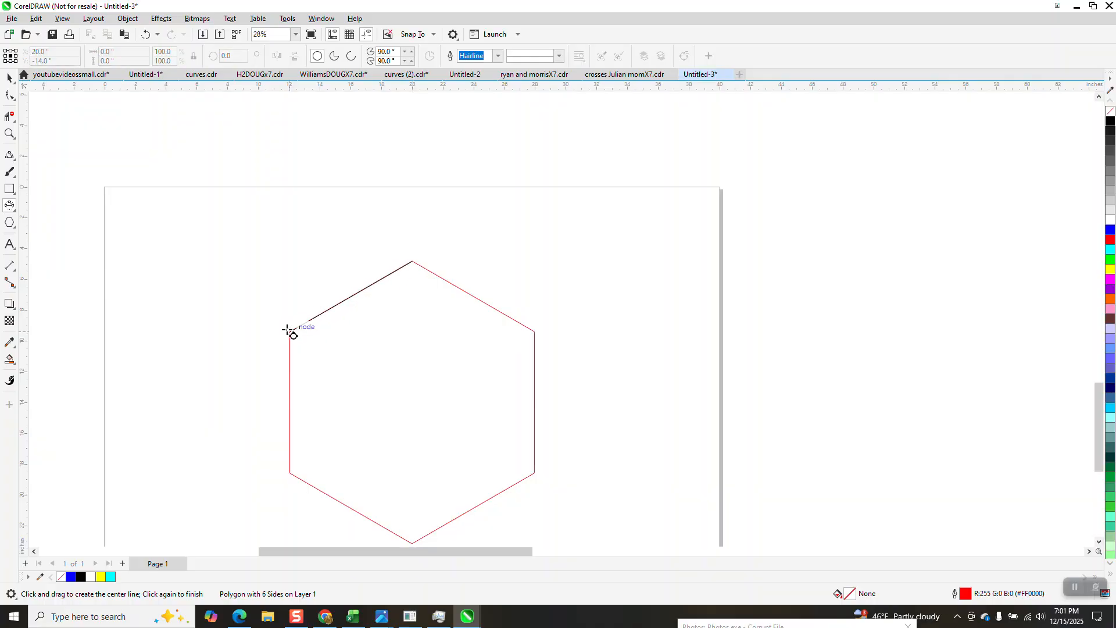
click(291, 331)
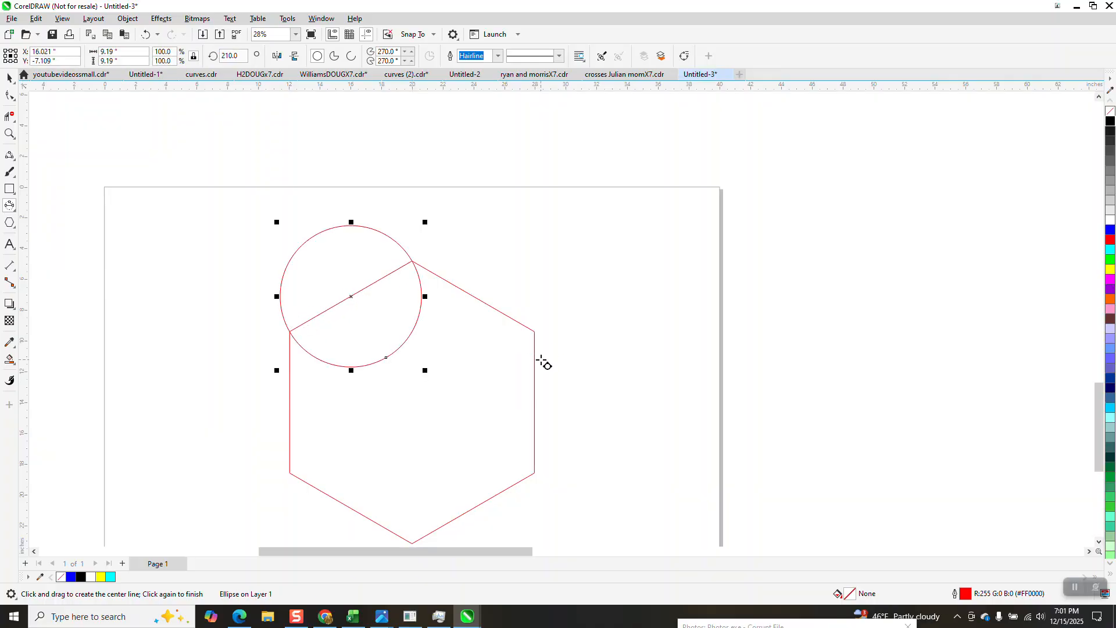
Rotate a copy of the circle to 270° about the hexagon's centre and repeat it until every side carries a circle
click(9, 78)
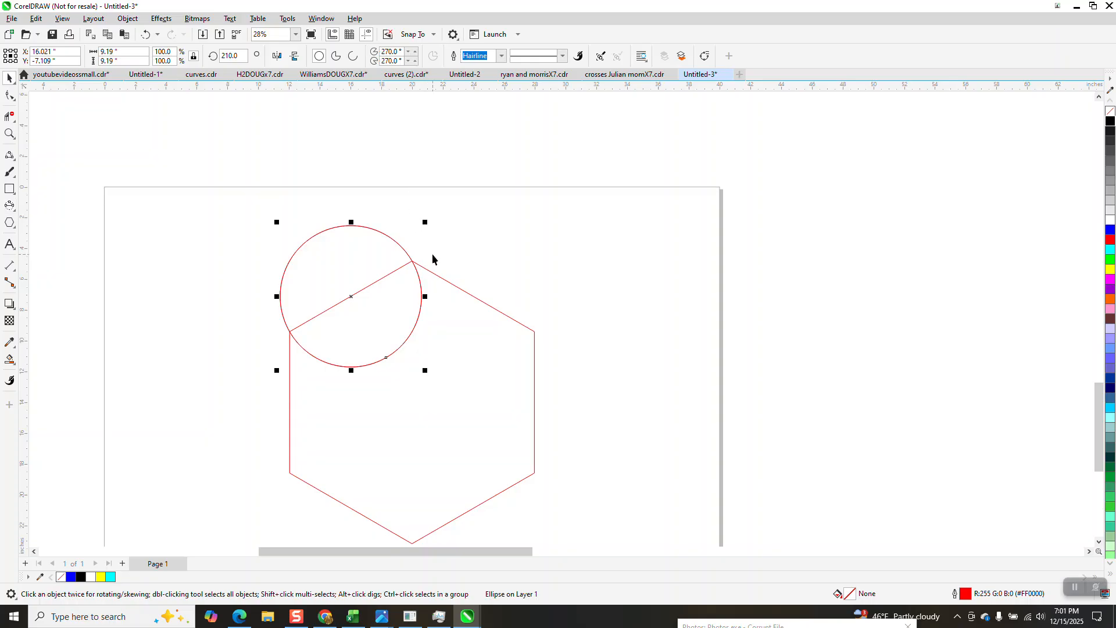
click(244, 57)
text(270)
key(Return)
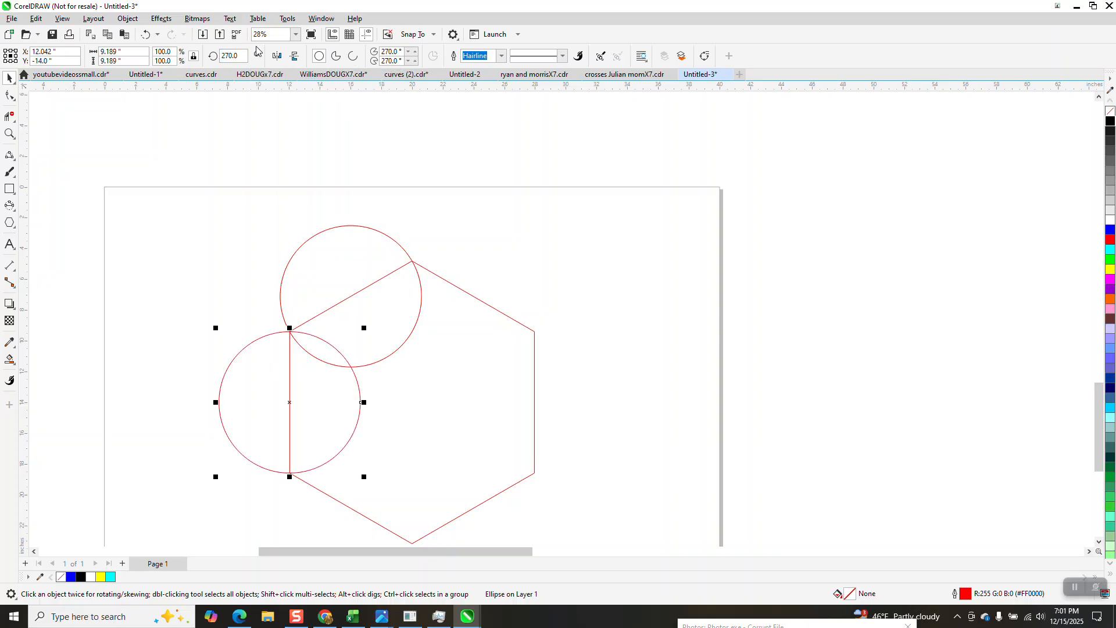
key(ctrl+r)
key(ctrl+r)
key(ctrl+r)
key(ctrl+r)
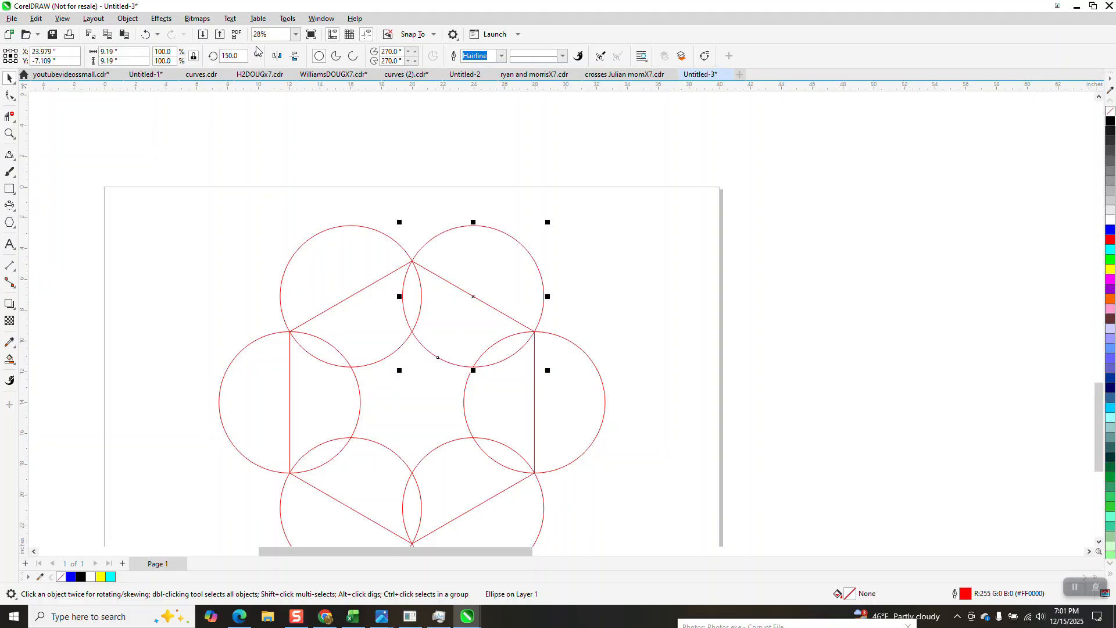
Delete the hexagon sides and inner arc segments within the upper-left, lower-left and right circles using Virtual Segment Delete
scroll(465, 186, down, 1)
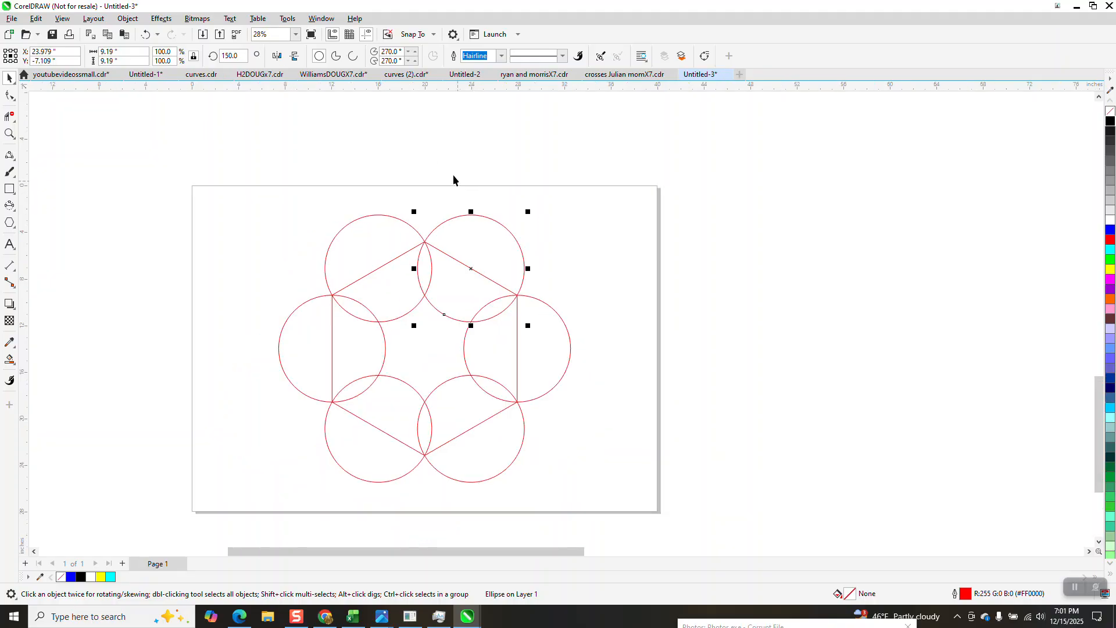
click(9, 134)
drag(251, 175, 578, 521)
click(10, 116)
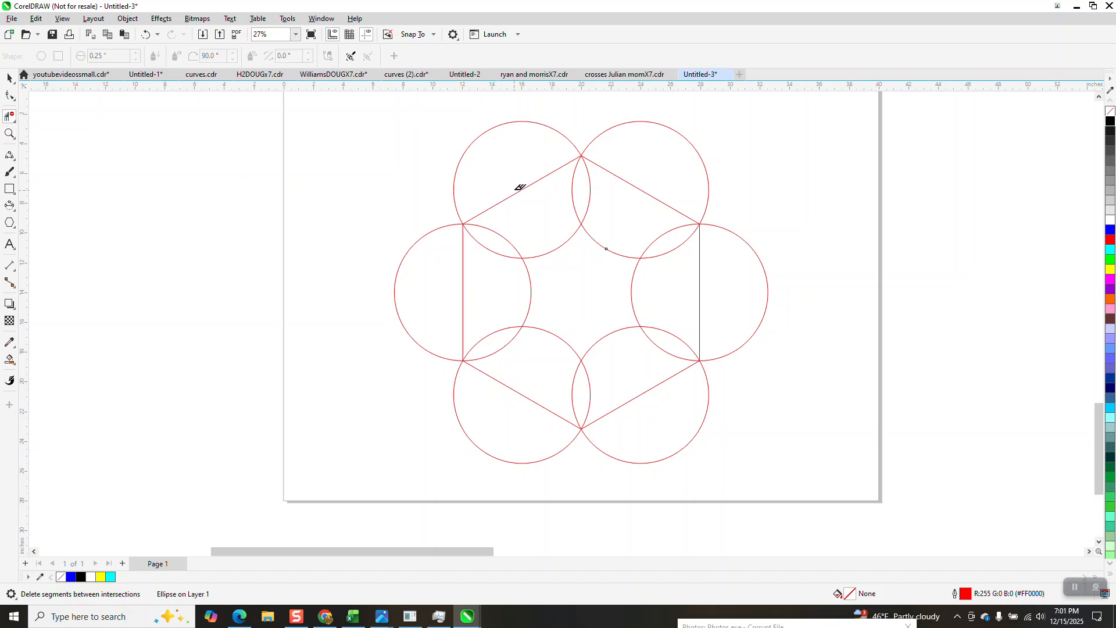
drag(513, 173, 558, 259)
drag(533, 394, 524, 422)
drag(710, 284, 728, 294)
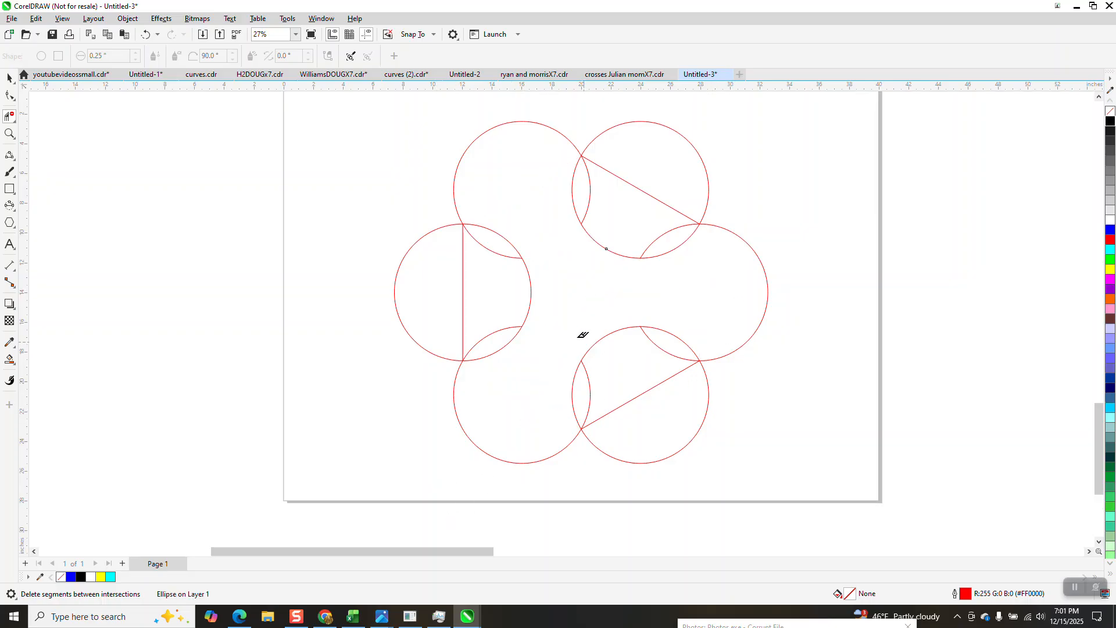
Smart Fill the central three-lobed region with cyan and move the new shape clear of the construction lines
click(10, 359)
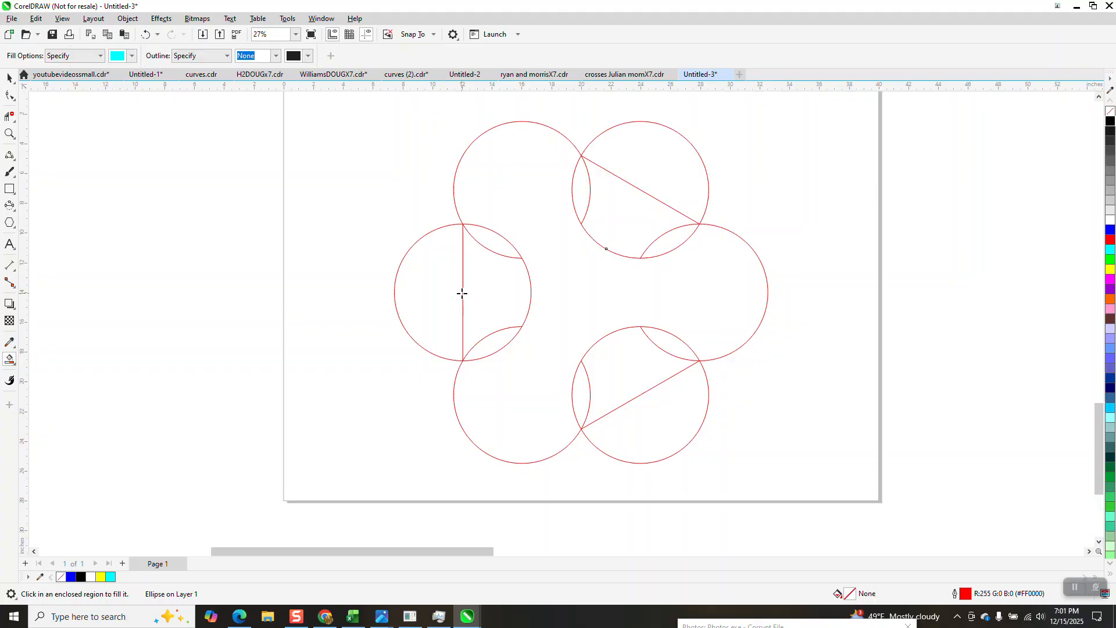
scroll(568, 326, down, 2)
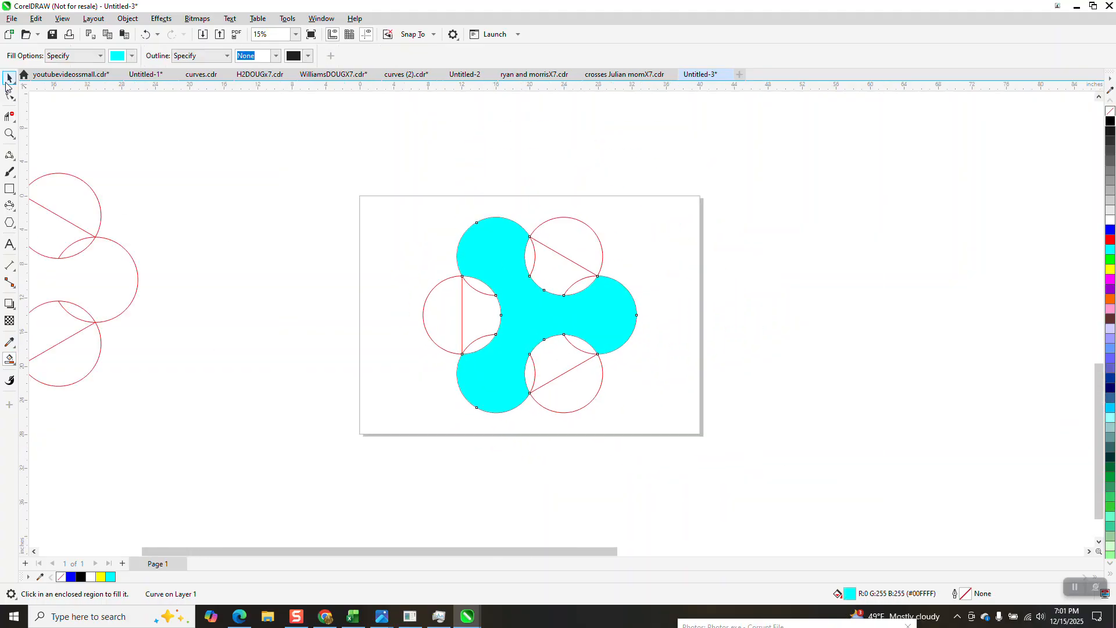
key(space)
drag(555, 308, 756, 312)
Delete the leftover red circles and hexagon lines, and centre the cyan shape on the page
drag(377, 191, 648, 423)
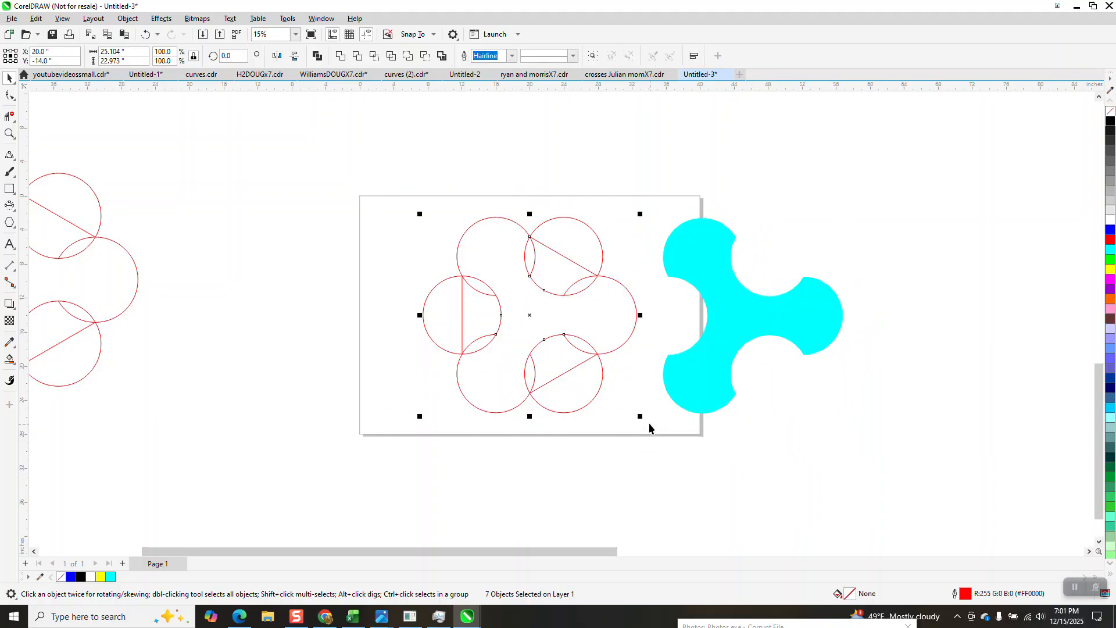
key(Delete)
drag(755, 324, 544, 325)
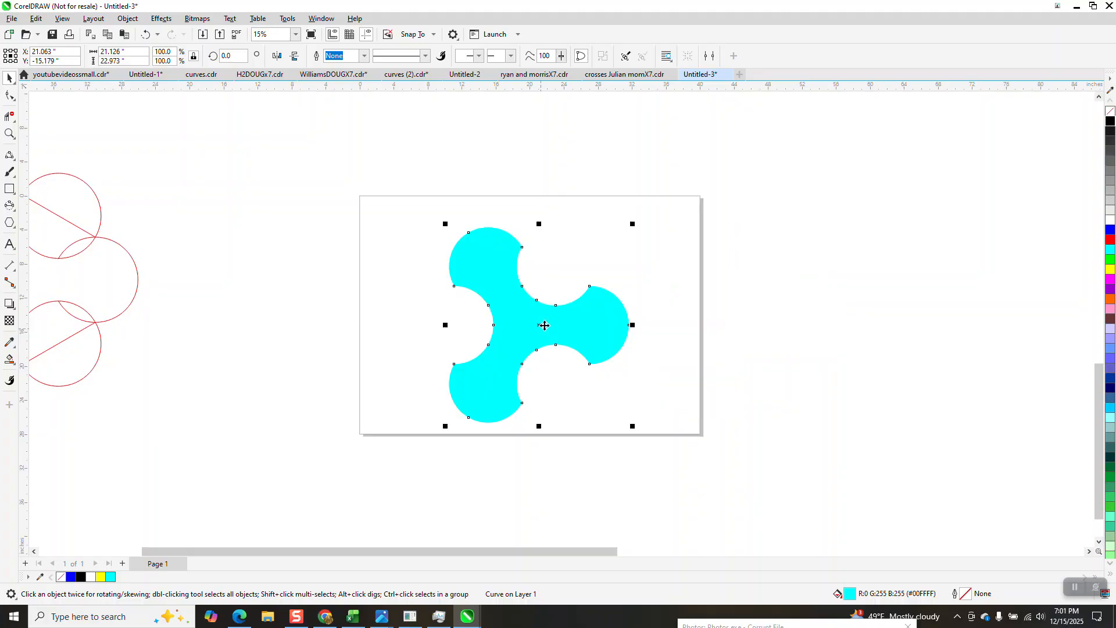
key(p)
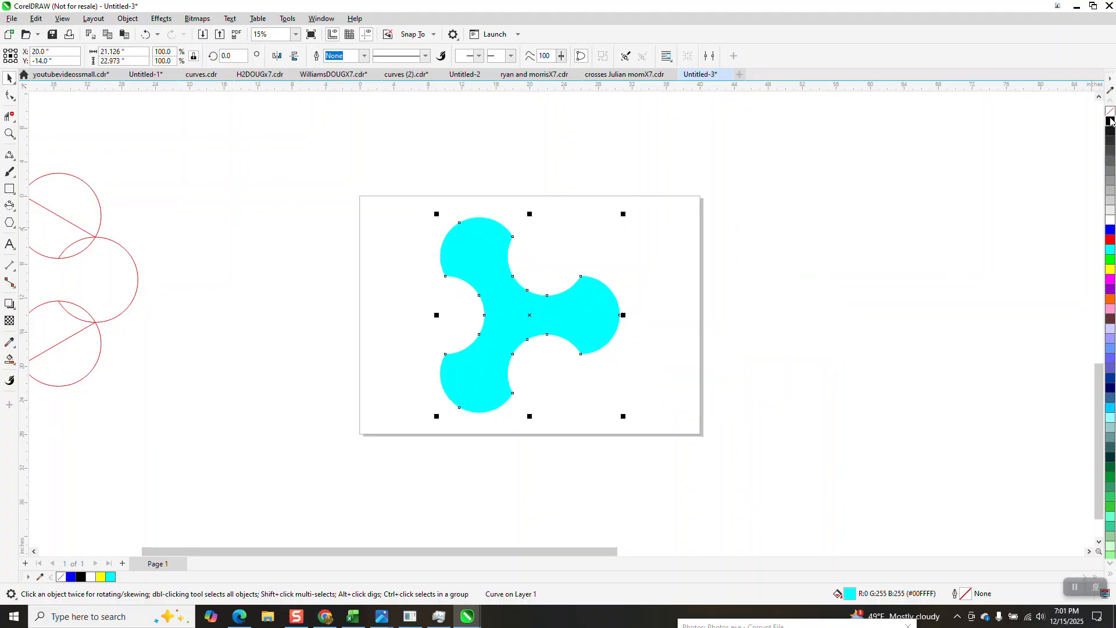
Remove the three-lobed shape's fill and give it a black 10.0 pt outline
click(1111, 111)
right_click(1111, 120)
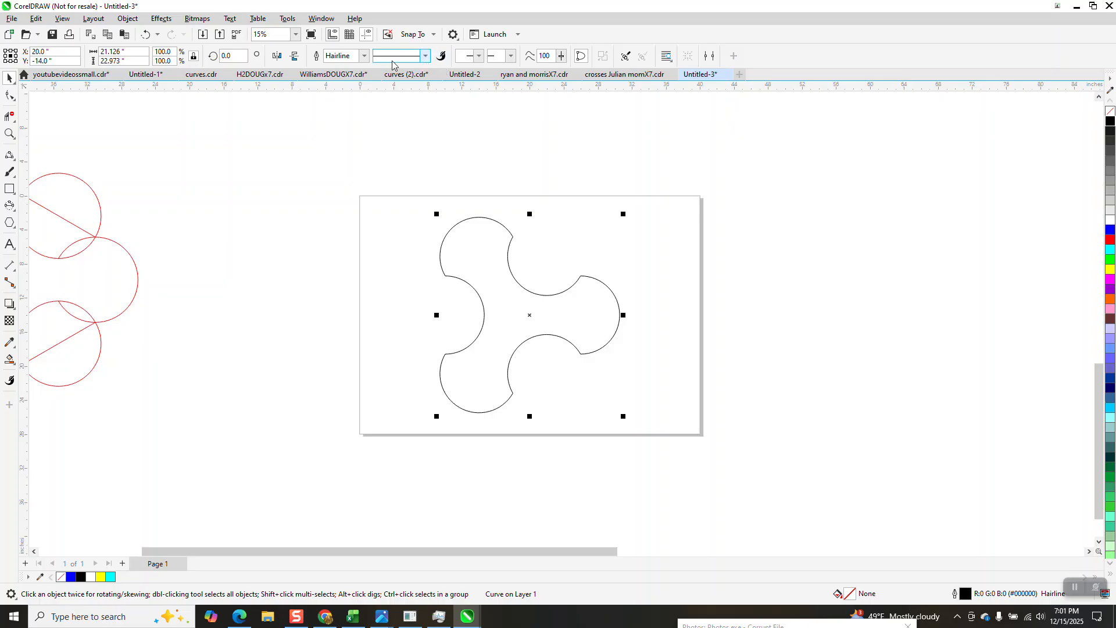
click(364, 56)
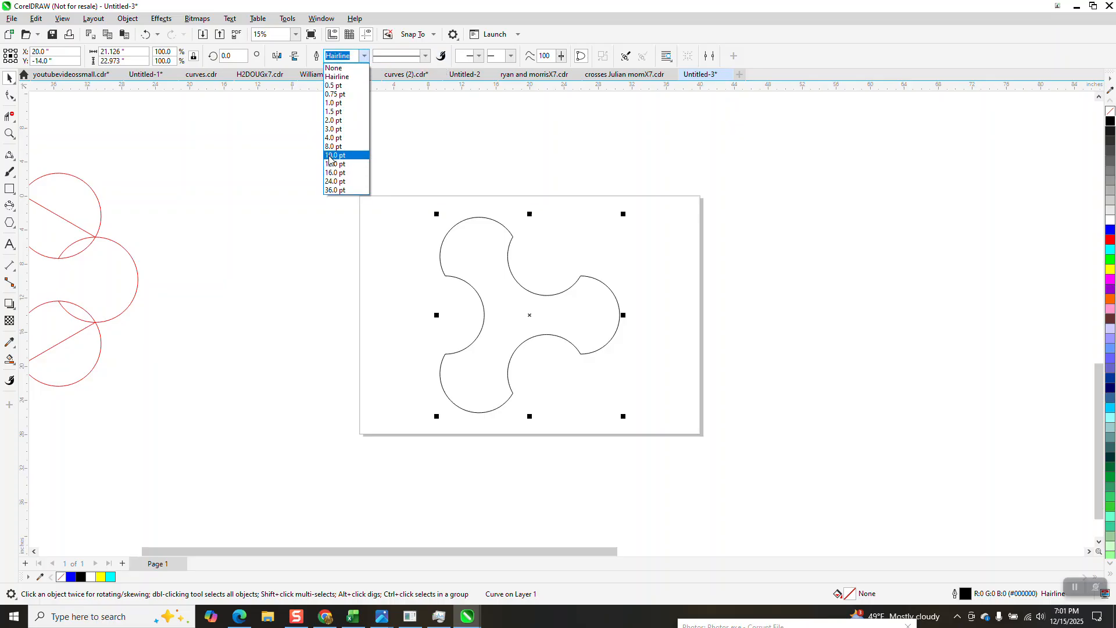
click(330, 155)
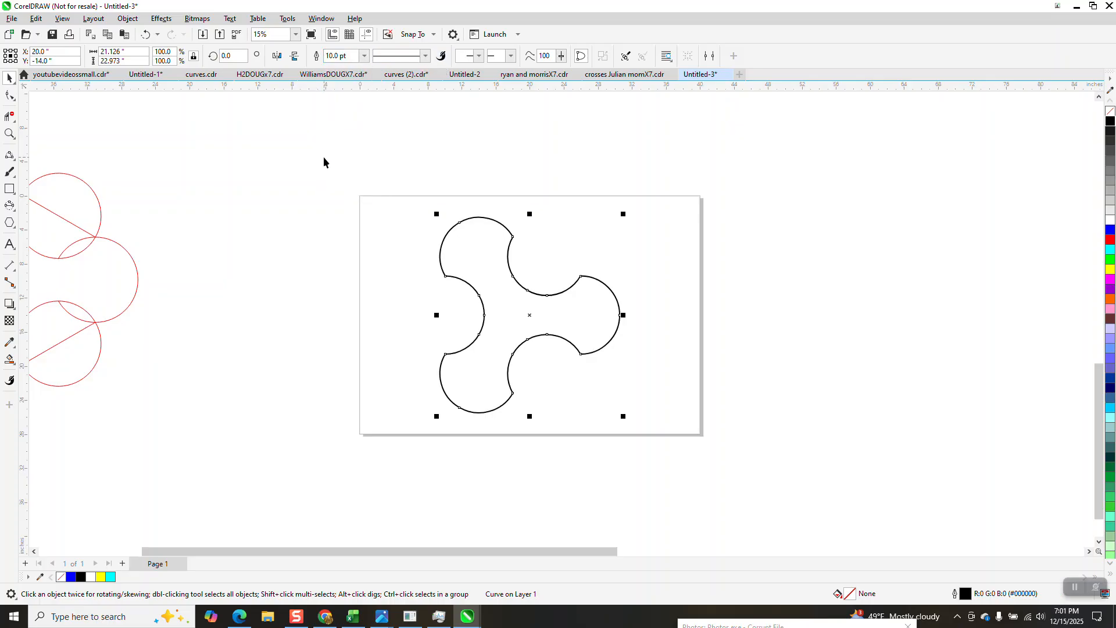
click(161, 18)
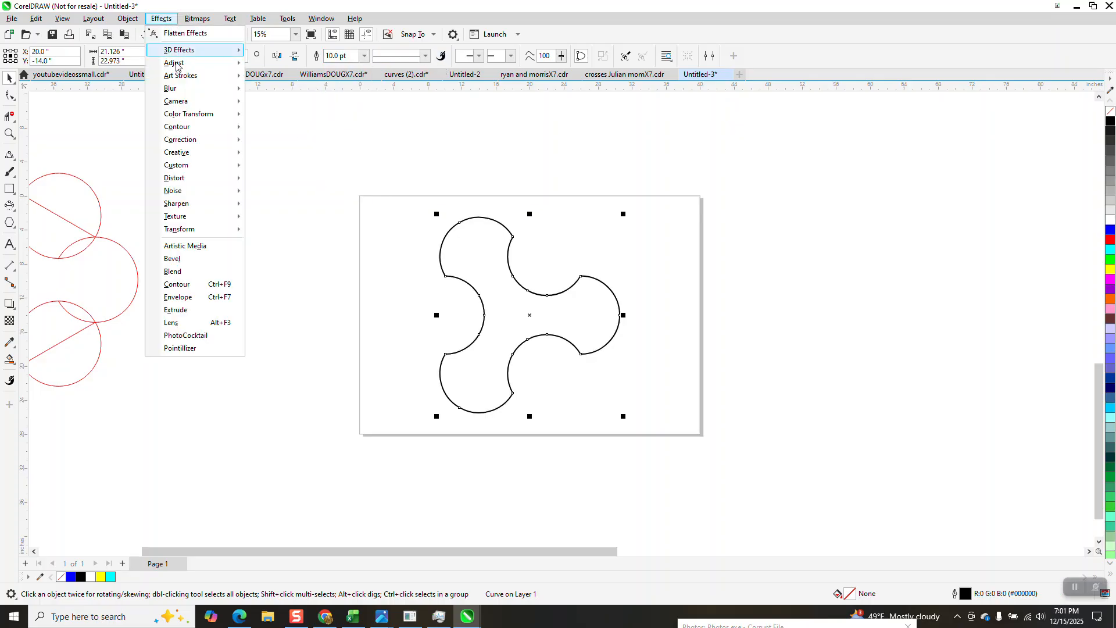
click(173, 272)
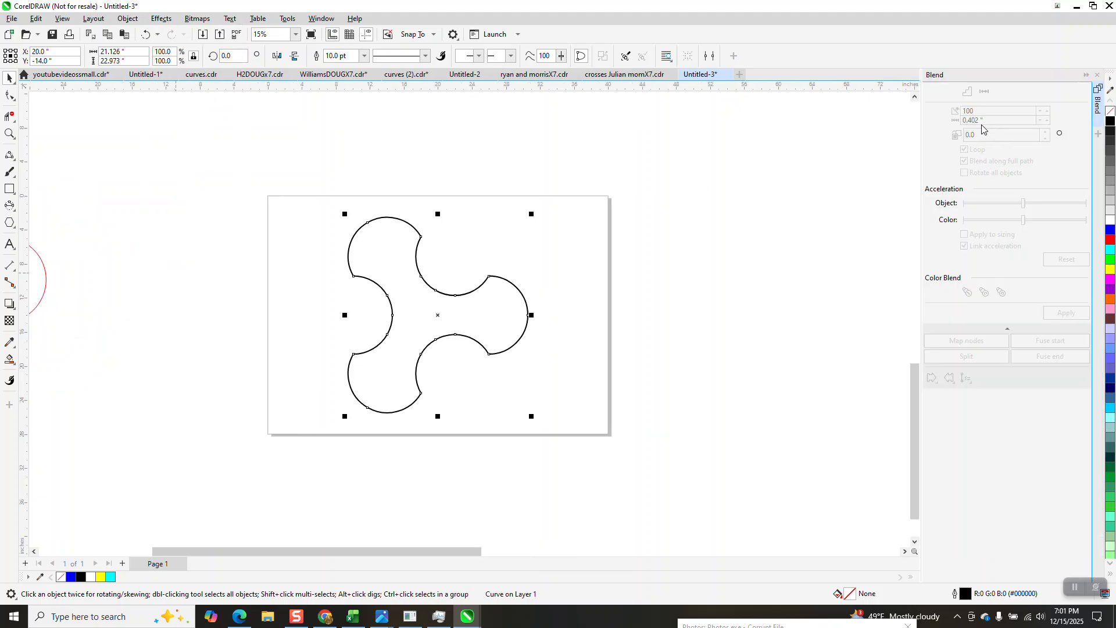
click(1097, 76)
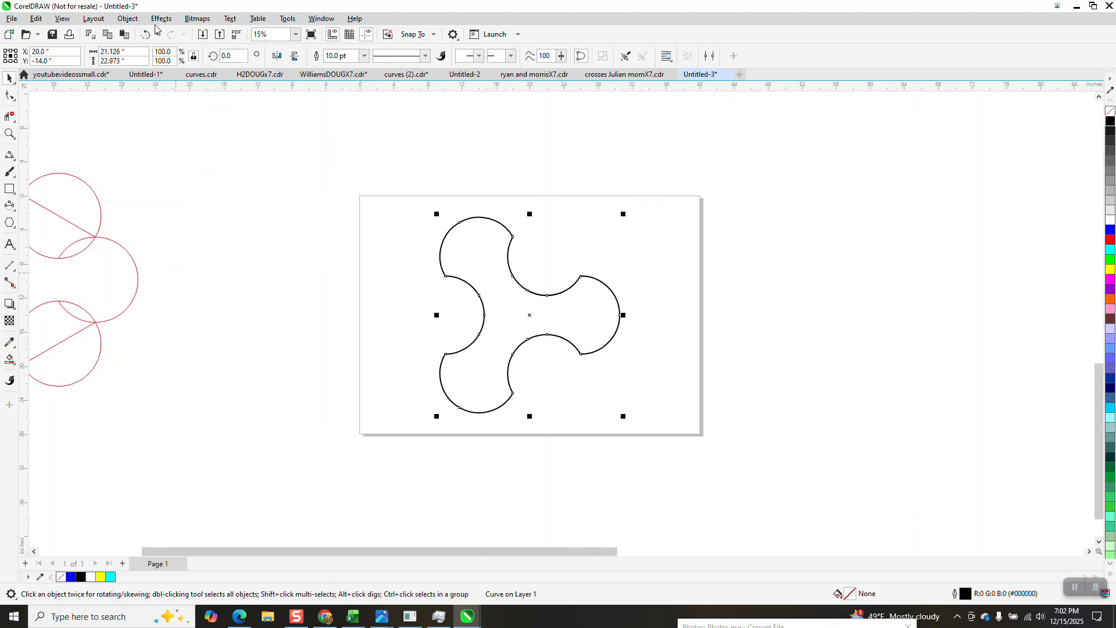
Apply an inside contour to the three-lobed shape with 5 steps, a 0.5-inch offset and a red outline
click(161, 18)
click(177, 283)
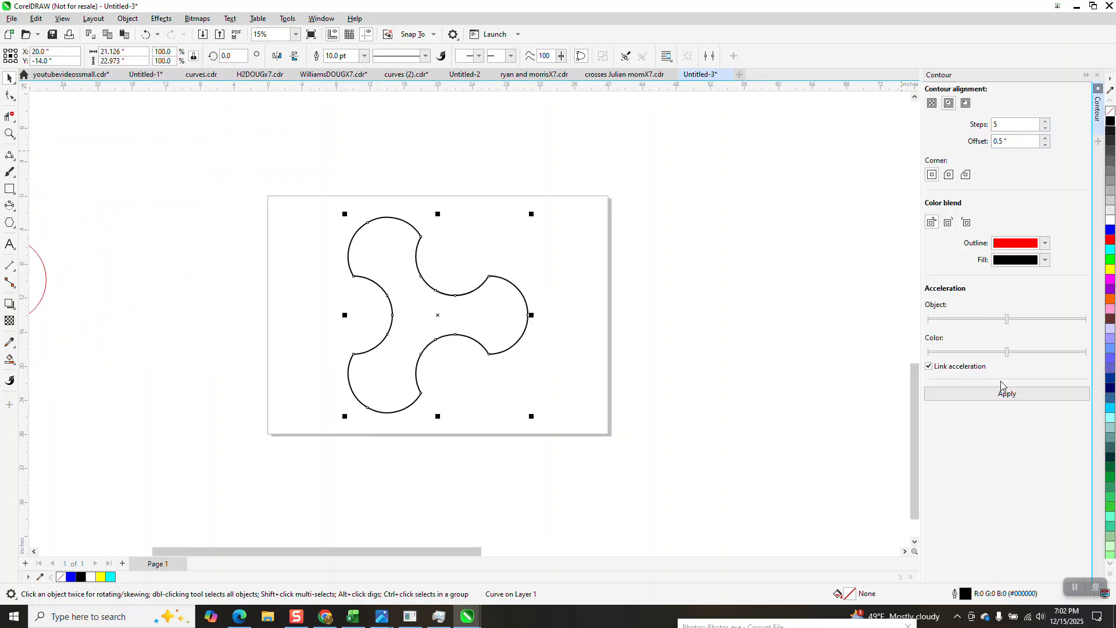
click(1003, 391)
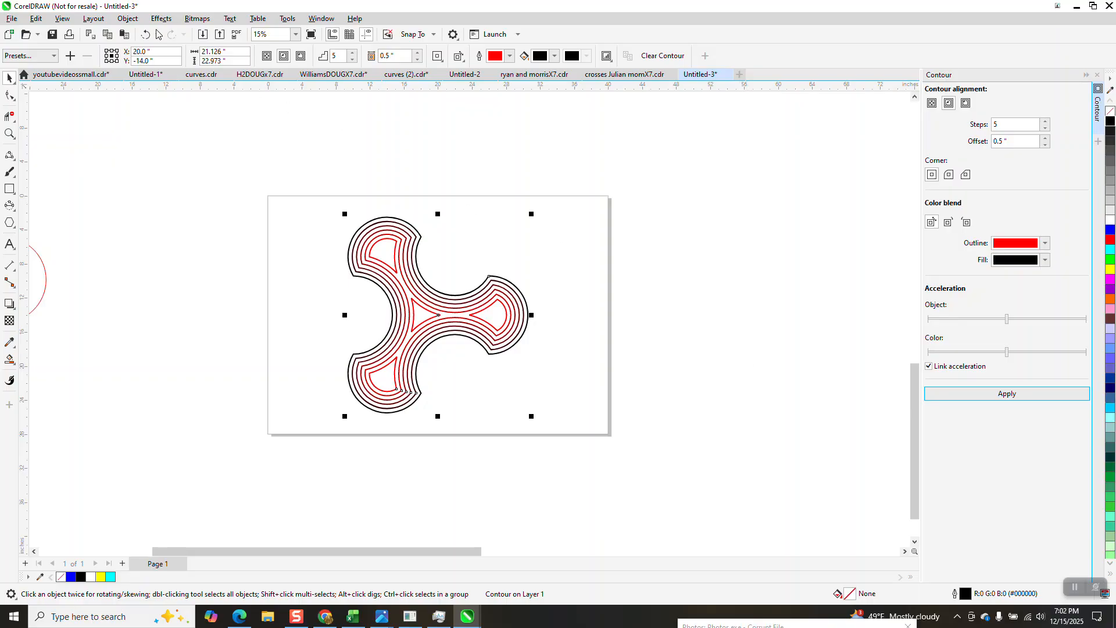
Break the contour apart and select the original curve together with the separated contour lines
click(133, 19)
click(180, 288)
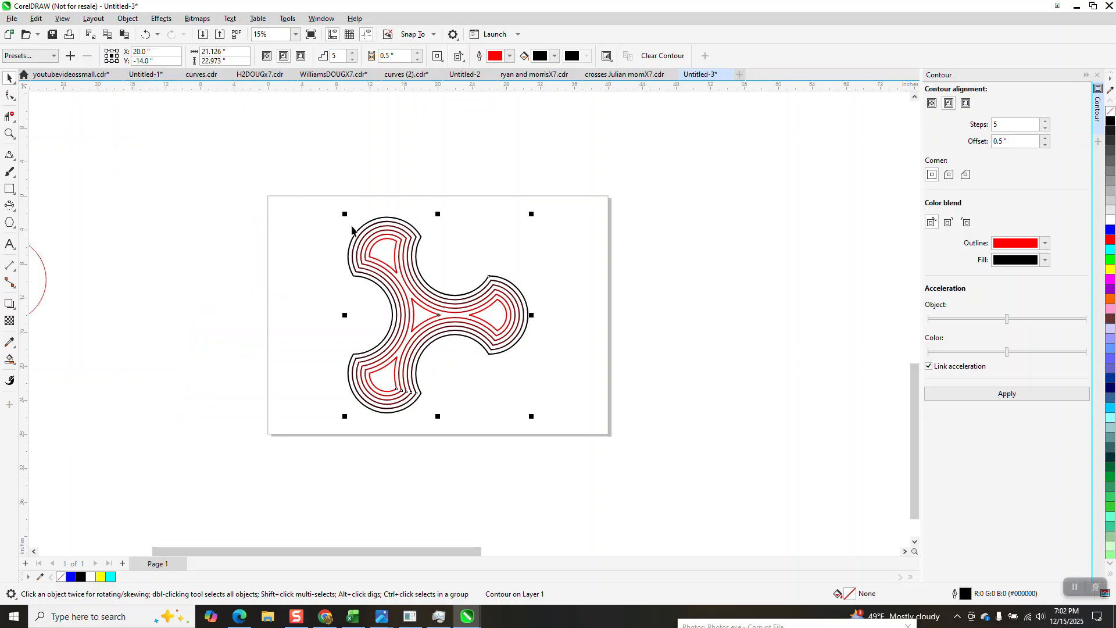
drag(327, 281, 591, 420)
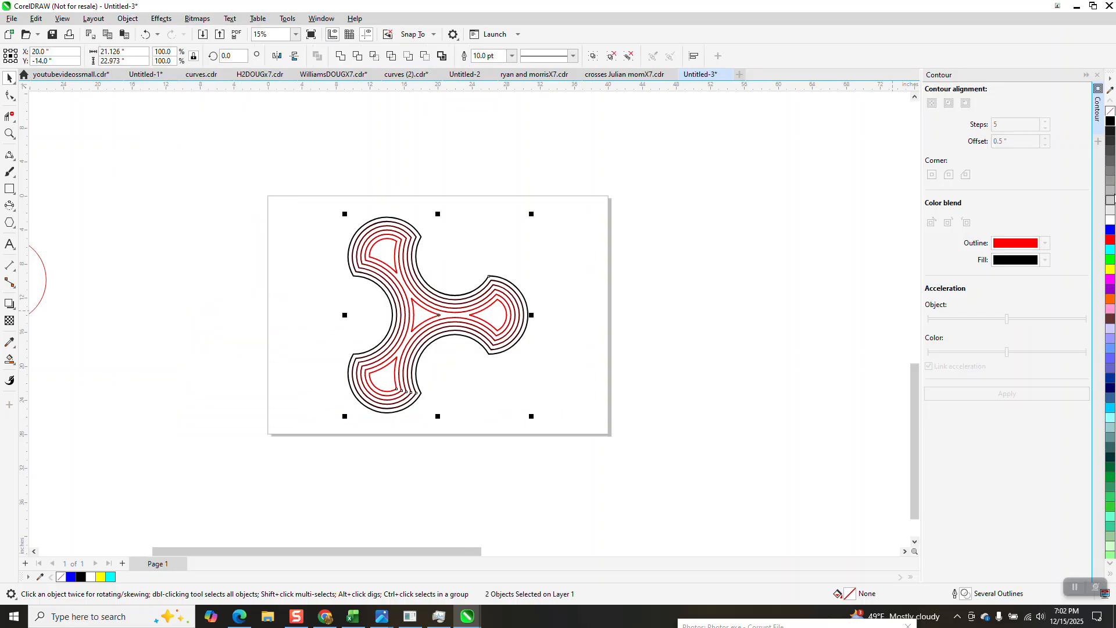
Give the curve and its contour lines a black outline that scales with the object, and move them to the page's upper-left corner
right_click(1111, 123)
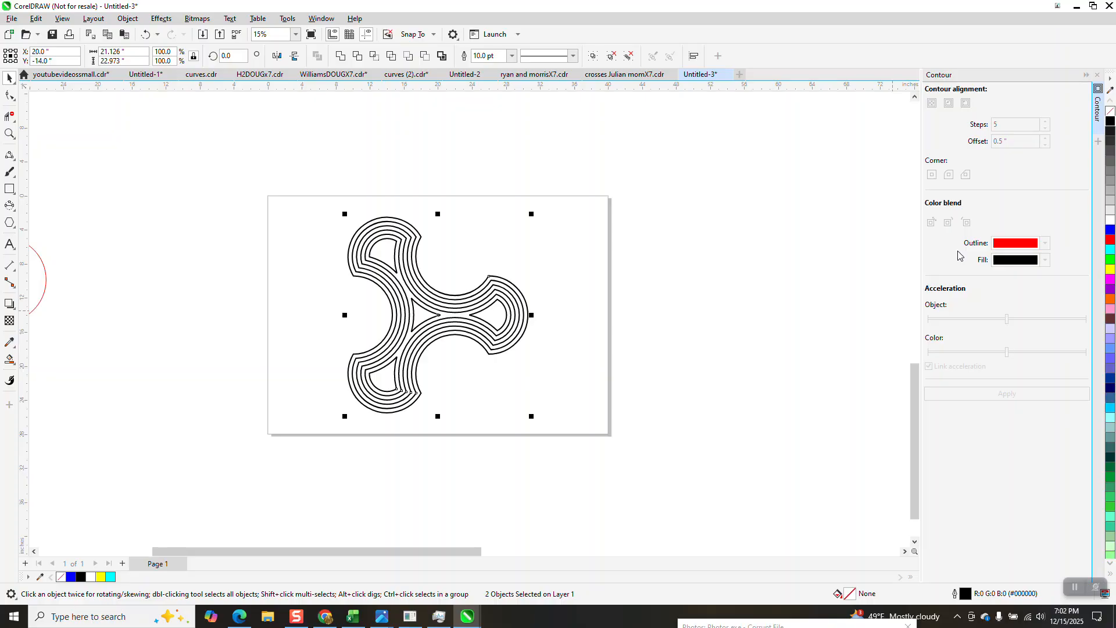
key(F12)
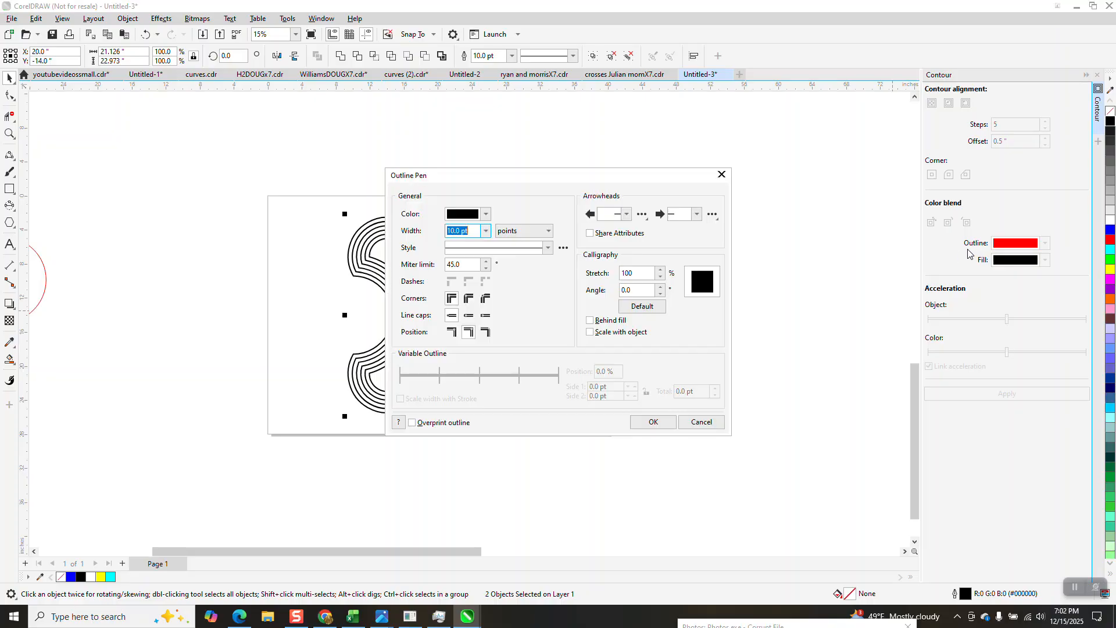
click(590, 332)
click(652, 422)
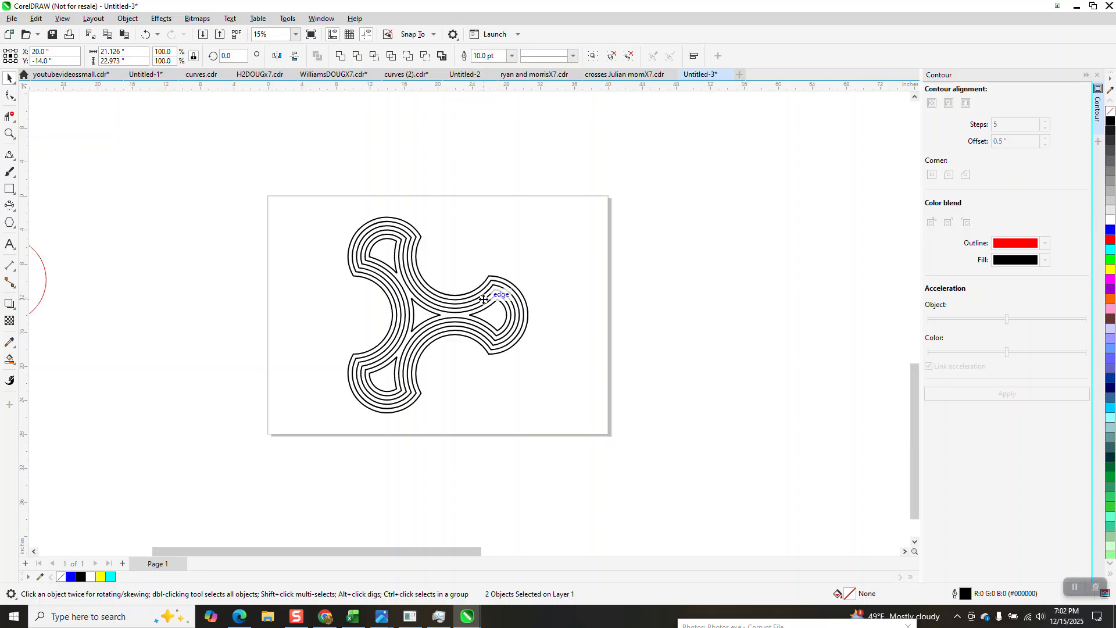
drag(496, 302, 410, 183)
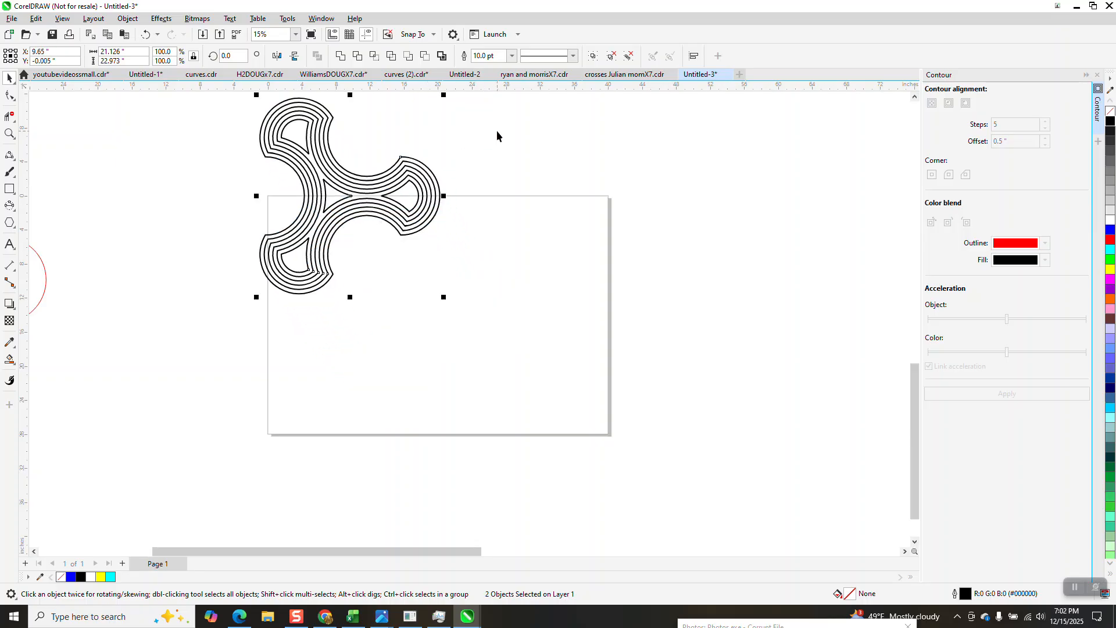
Measure the distance from the tile's left inner notch node to the outer node of its right lobe using a Parallel Dimension
click(9, 133)
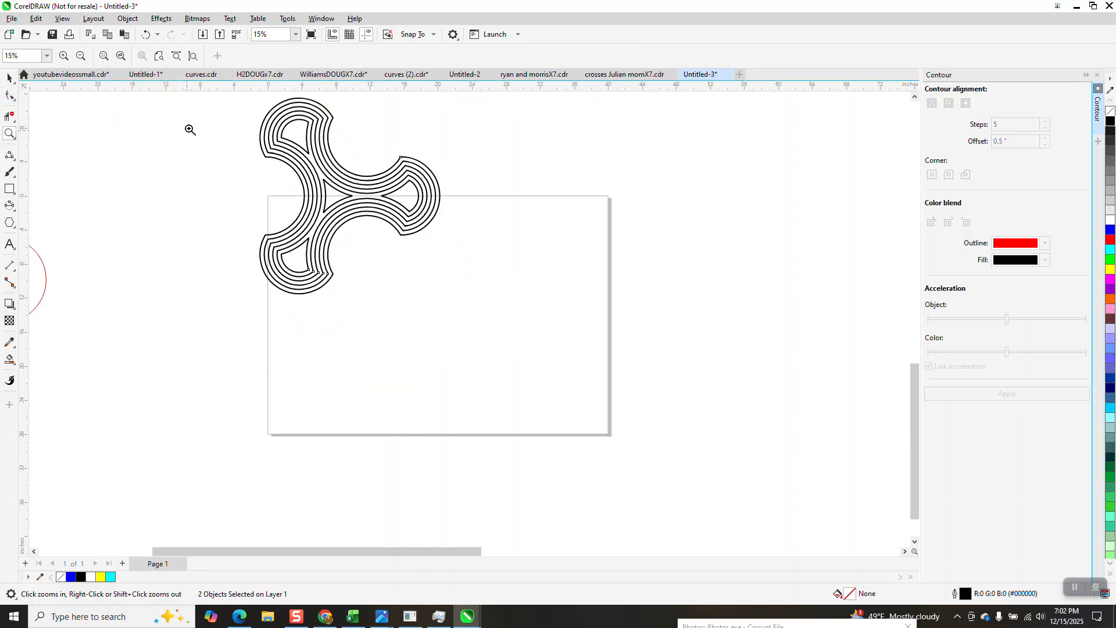
drag(210, 131, 630, 389)
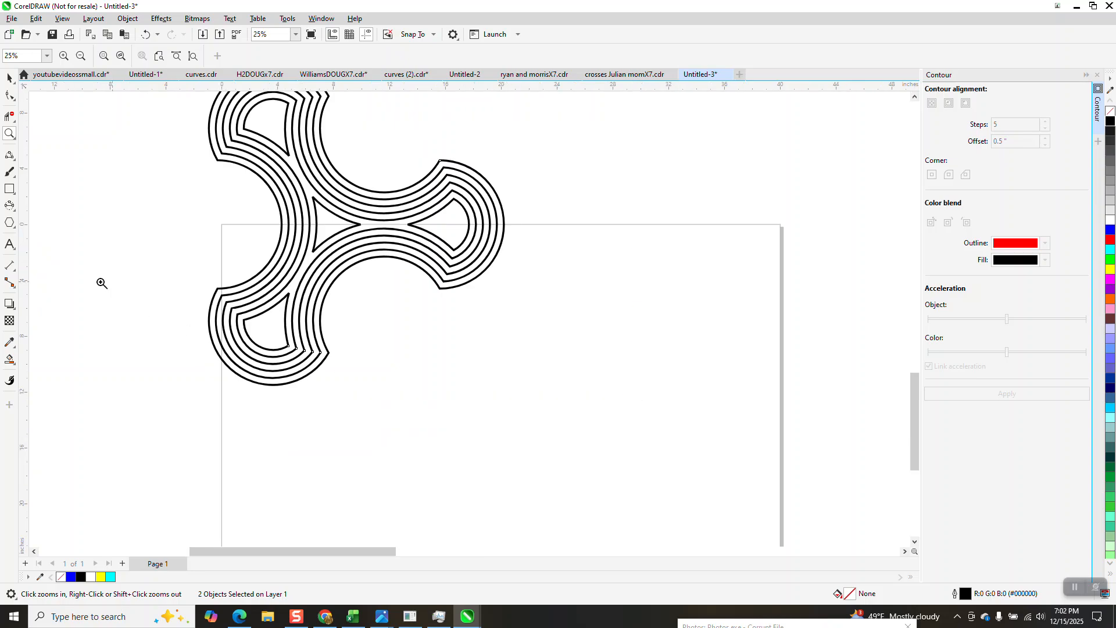
click(10, 205)
click(10, 263)
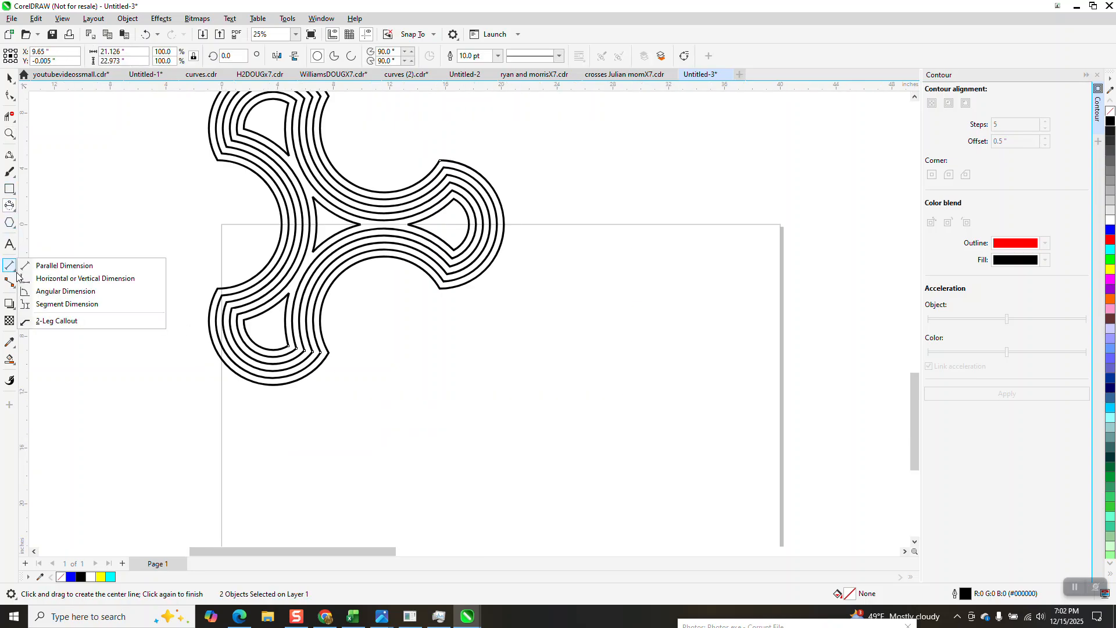
click(41, 262)
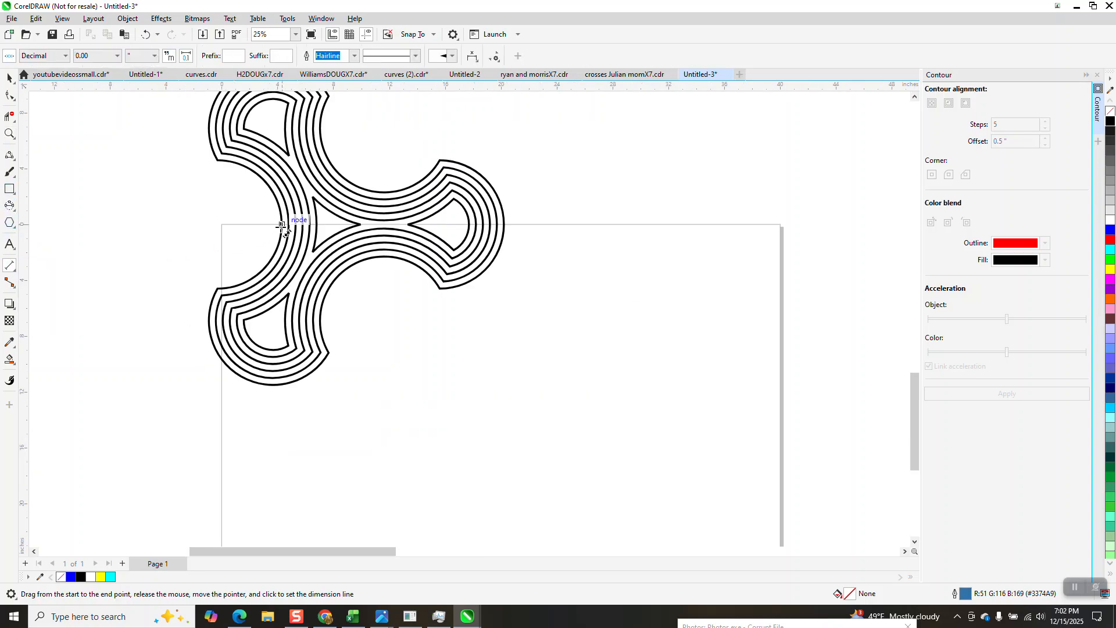
drag(281, 225, 504, 225)
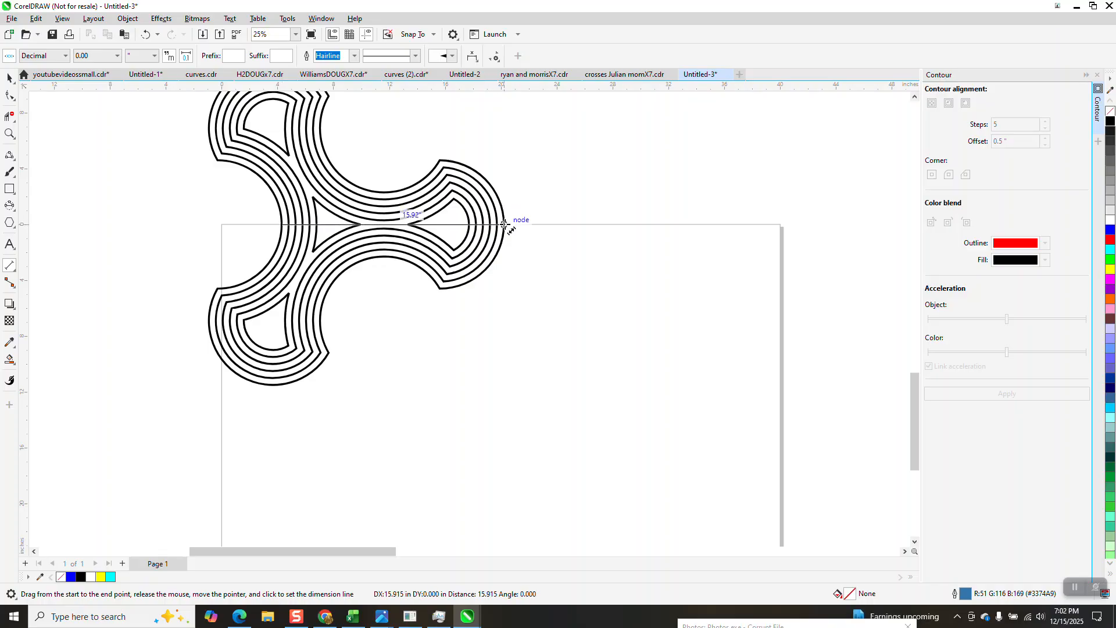
click(505, 224)
key(Delete)
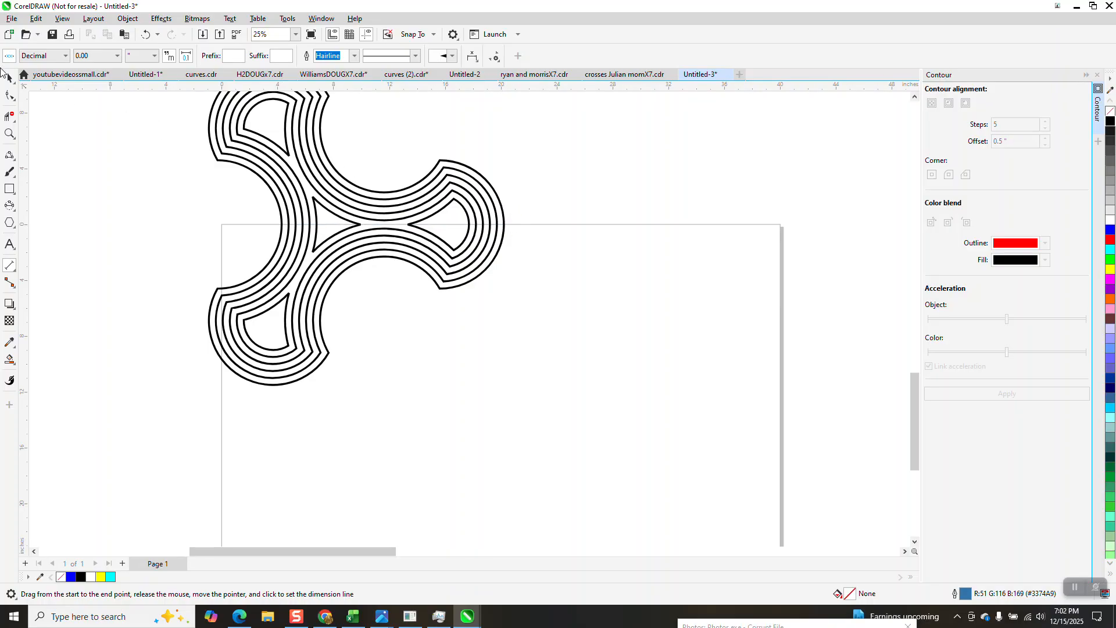
Set the document's nudge distance to 15.92 inches
click(9, 77)
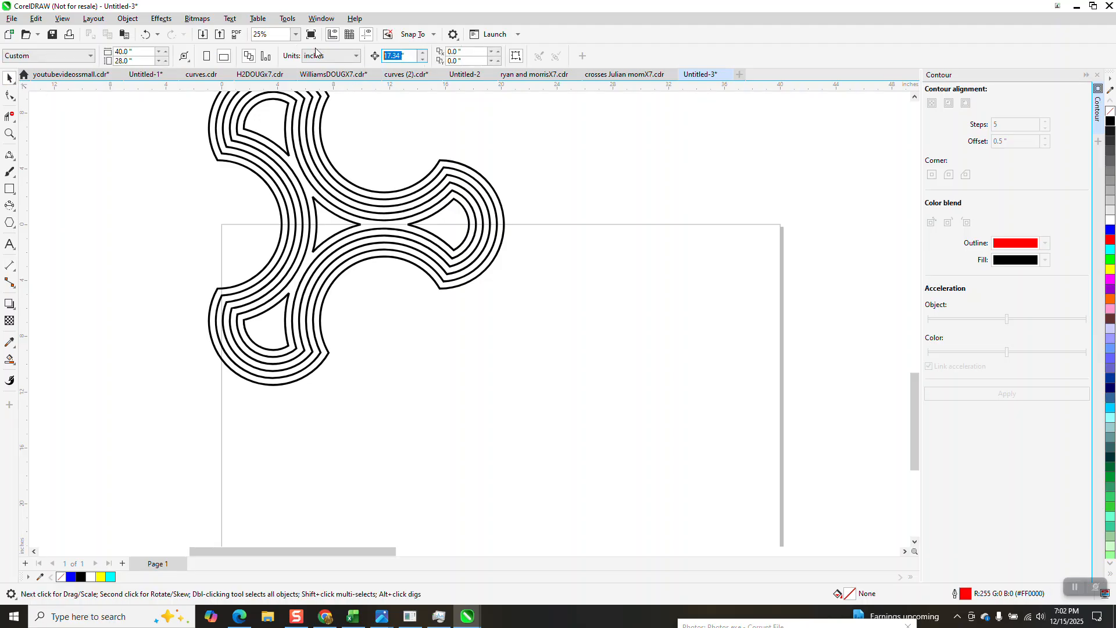
text(15.92)
key(Return)
Try to build a row by duplicating the inner contour group five times to the right at 15.92-inch spacing
scroll(437, 240, down, 1)
click(461, 203)
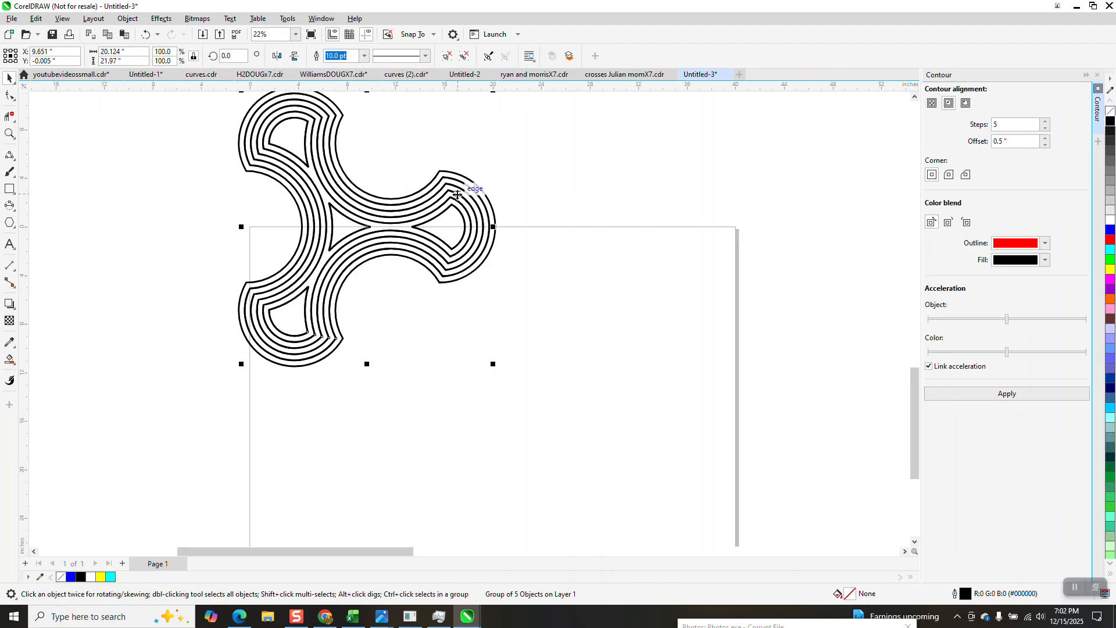
key(ctrl+d)
key(Right)
scroll(339, 203, down, 2)
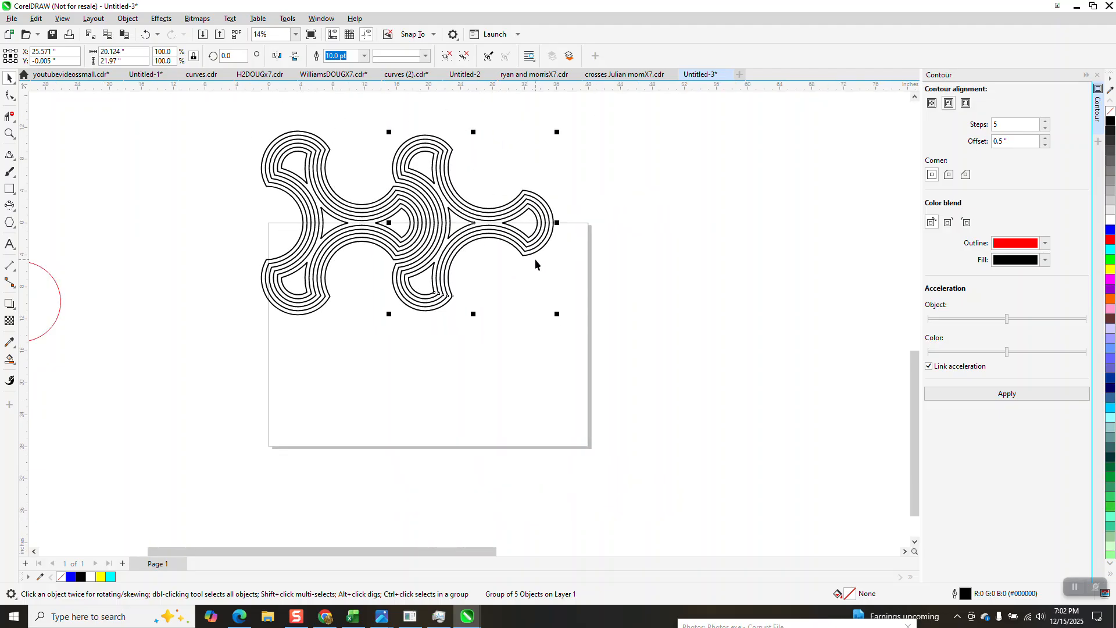
key(ctrl+d)
key(ctrl+d)
key(ctrl+d)
key(ctrl+d)
scroll(536, 265, down, 2)
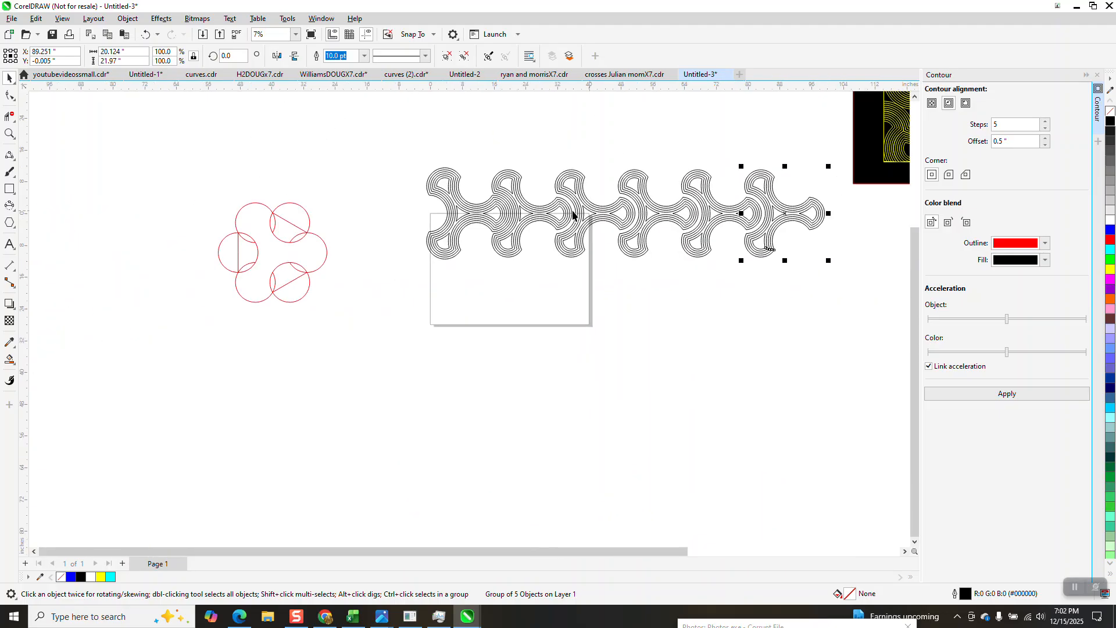
Try grouping the whole row and rotating it 90 degrees to stand vertically over the page's left part
drag(405, 128, 844, 318)
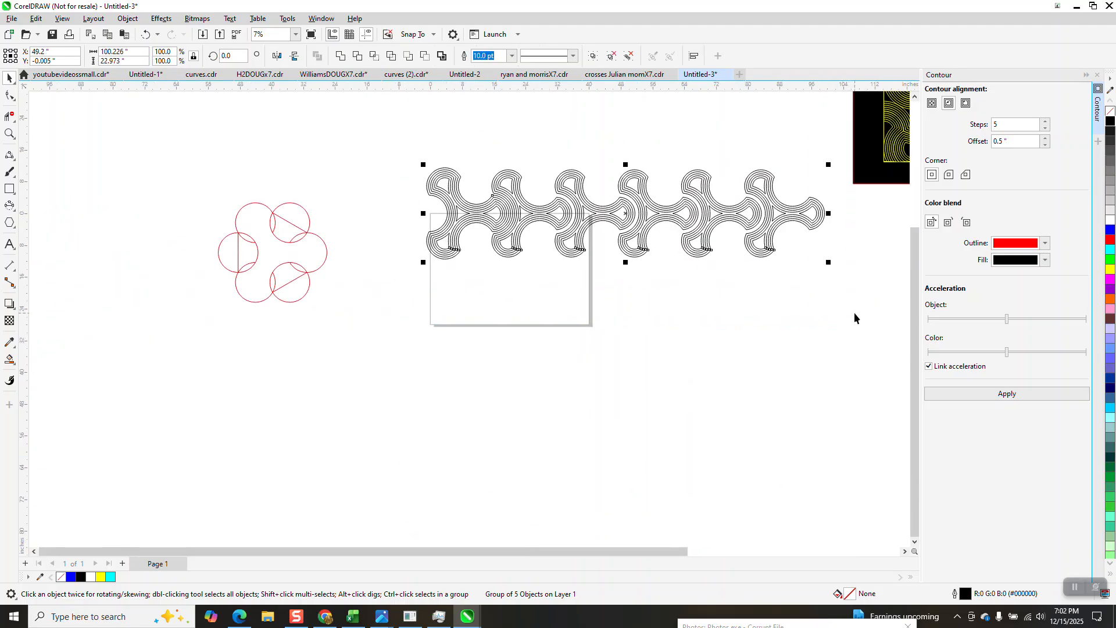
key(ctrl+g)
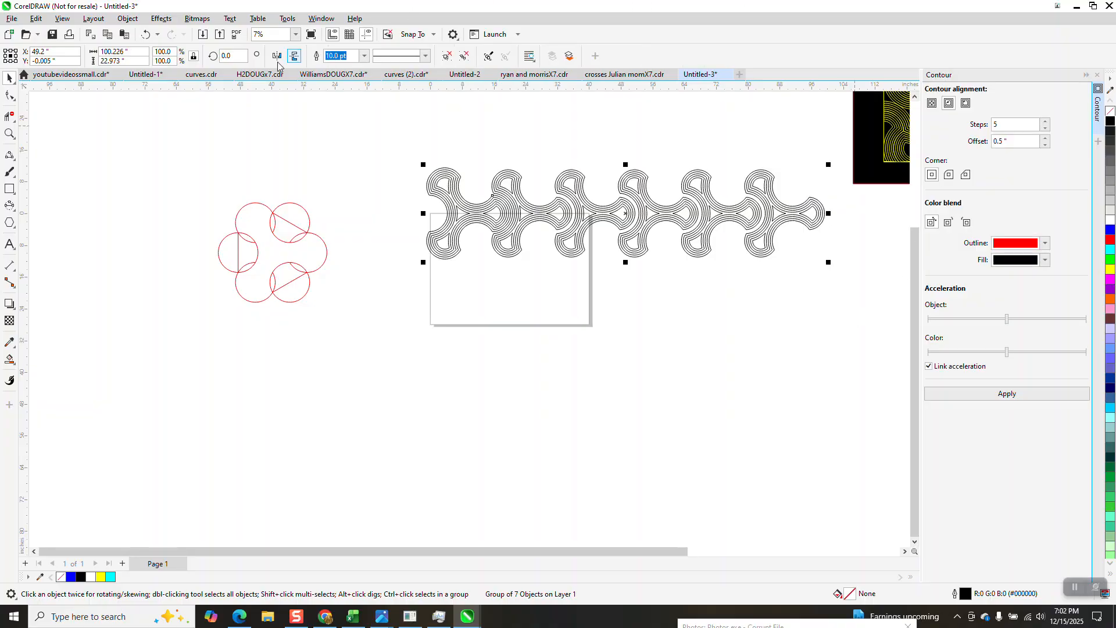
text(90)
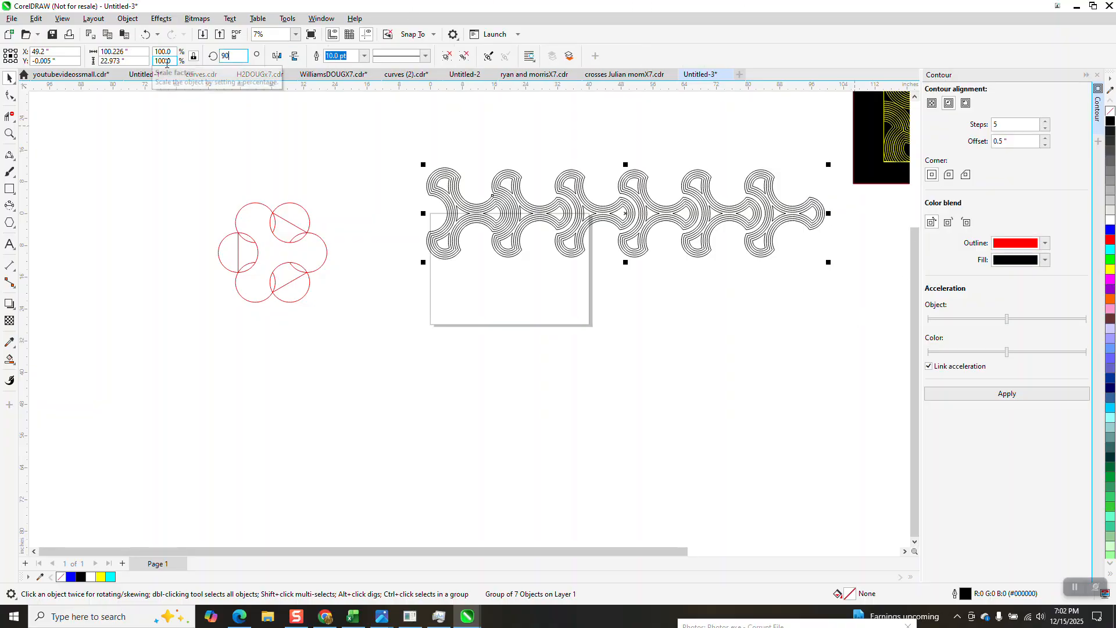
key(Return)
drag(633, 207, 464, 290)
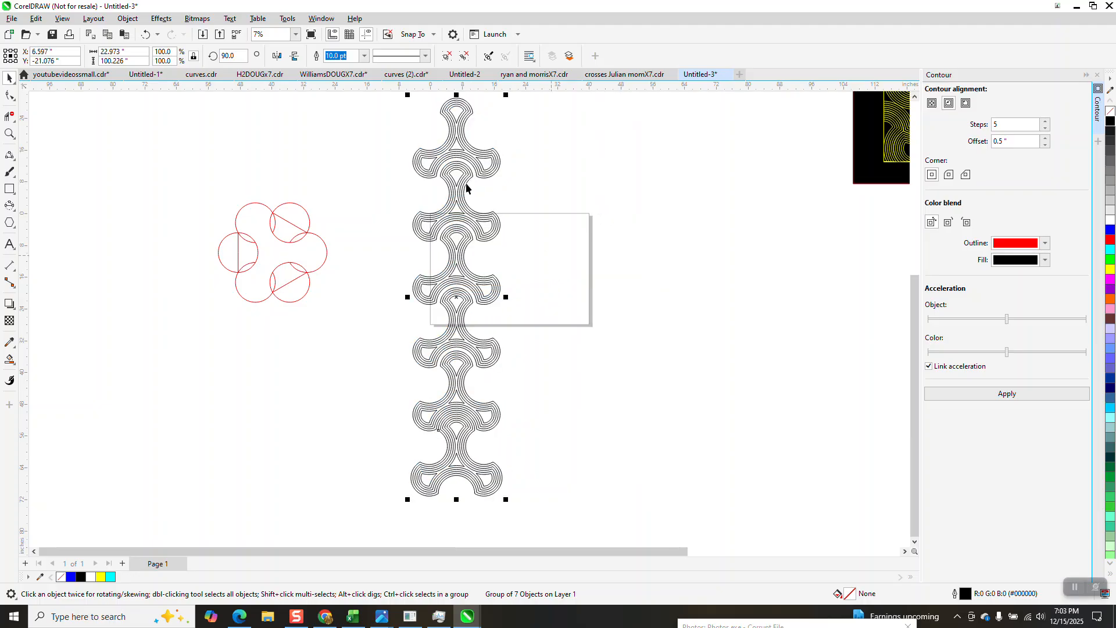
Undo the row's move, rotation, grouping and last duplicates, and delete the remaining copy so only the original tile is left
click(146, 35)
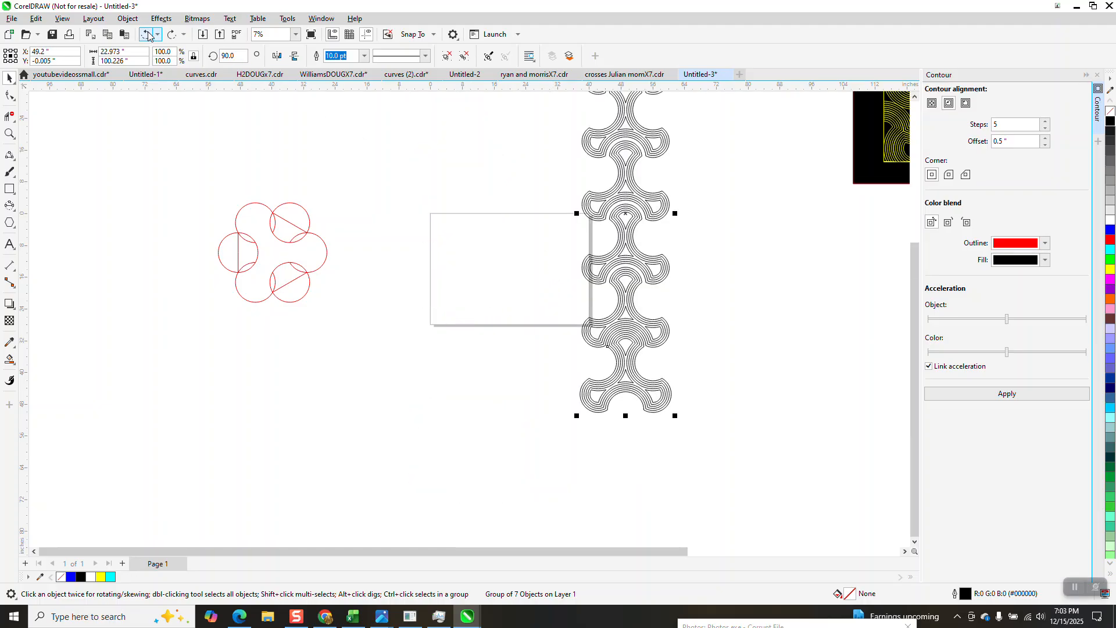
click(146, 35)
click(147, 35)
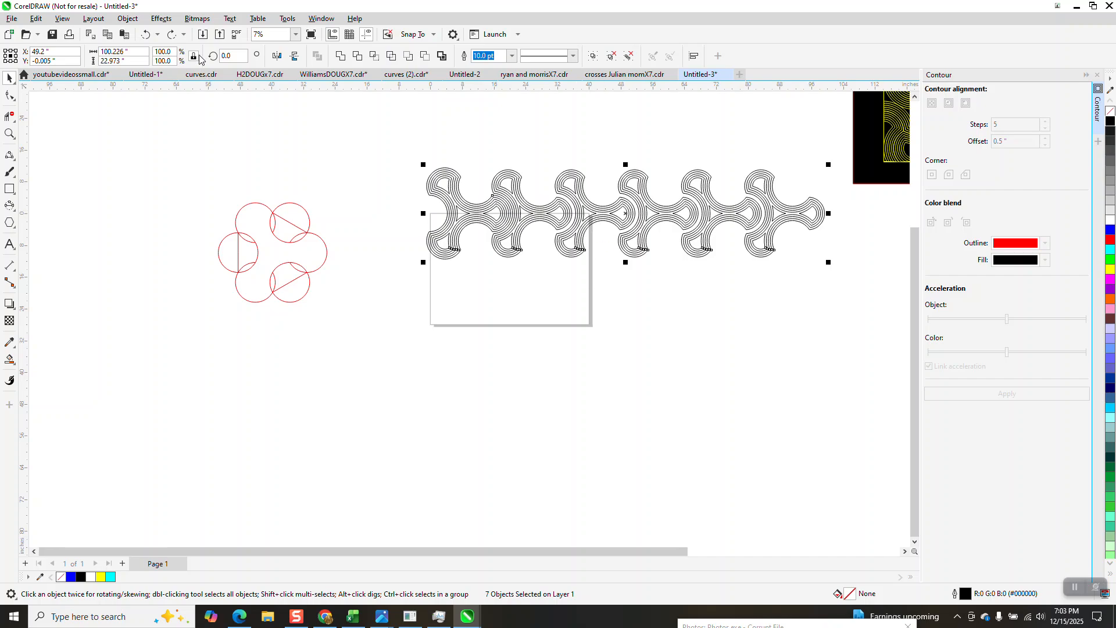
click(146, 35)
click(146, 35)
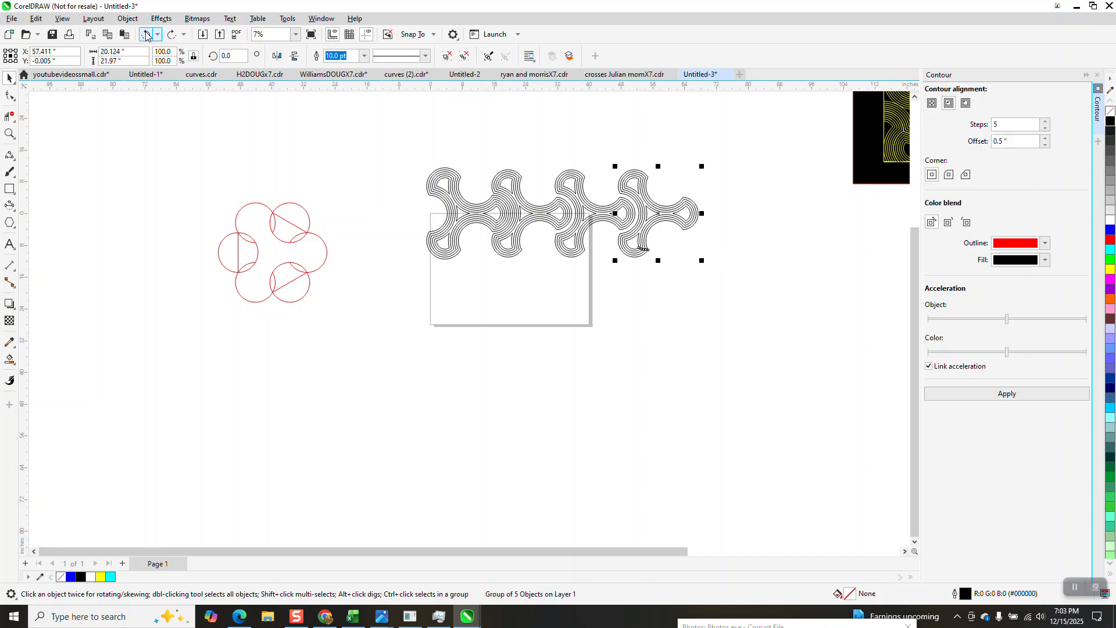
click(146, 35)
click(146, 35)
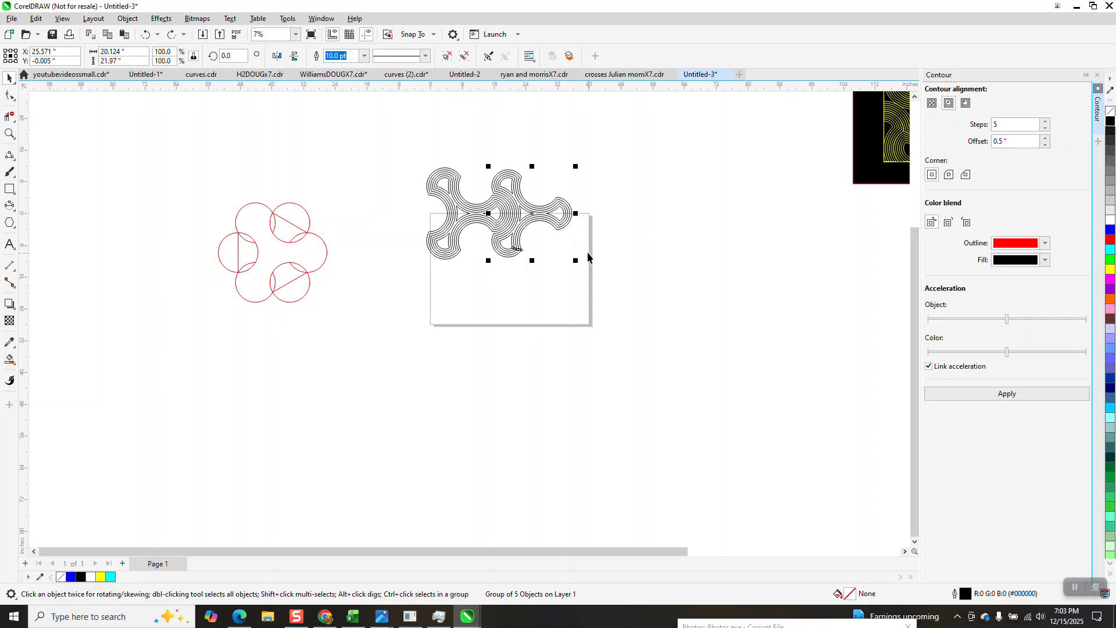
key(Delete)
Measure the tile again from its left notch to the right lobe's outer edge, without keeping the dimension
click(10, 134)
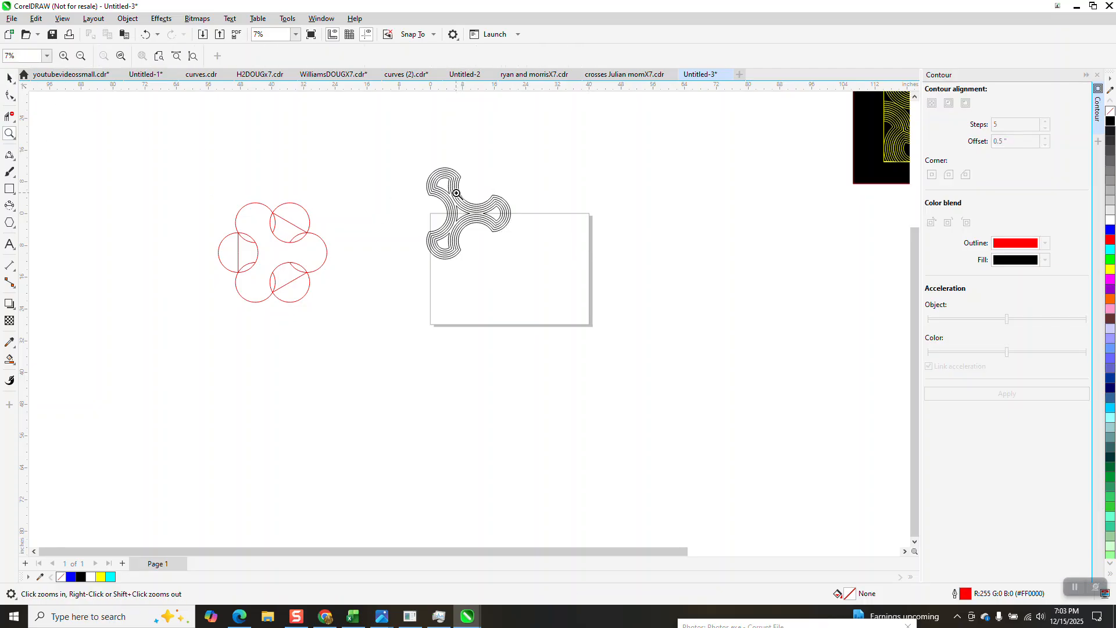
drag(403, 152, 632, 342)
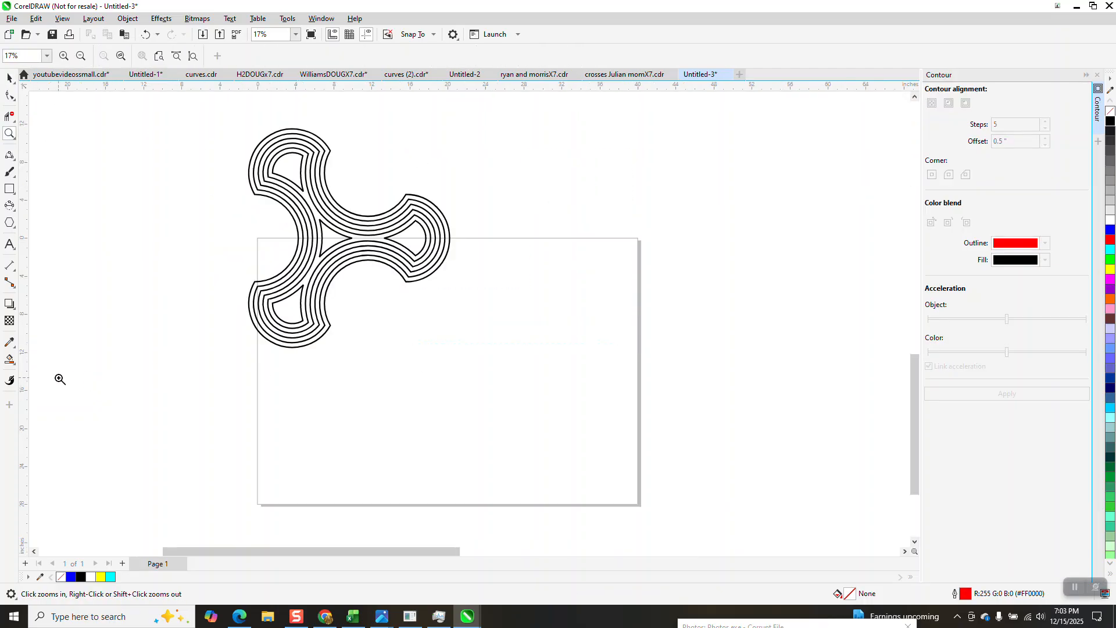
click(13, 268)
click(59, 259)
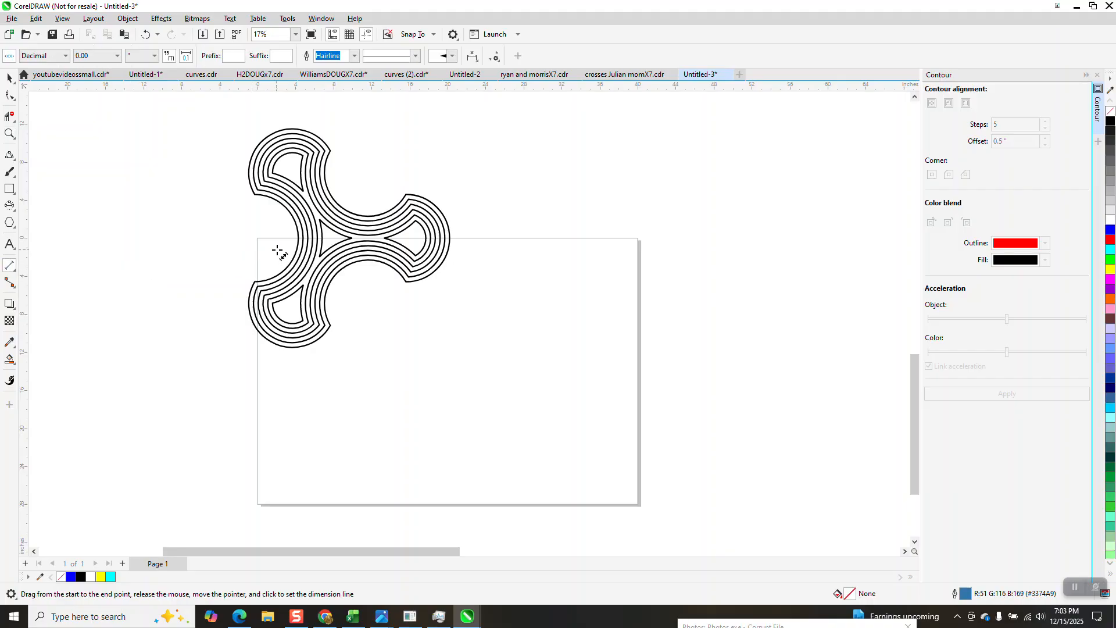
drag(298, 238, 450, 239)
key(Escape)
click(9, 77)
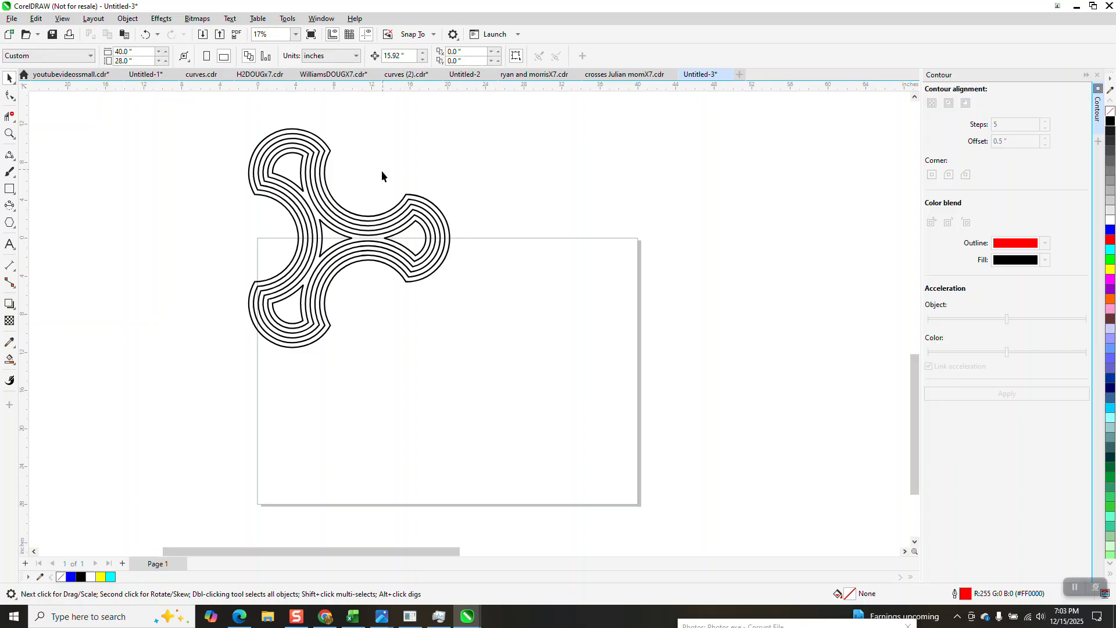
Try duplicating the inner contour group twice to the right, and delete both copies
click(368, 224)
key(ctrl+d)
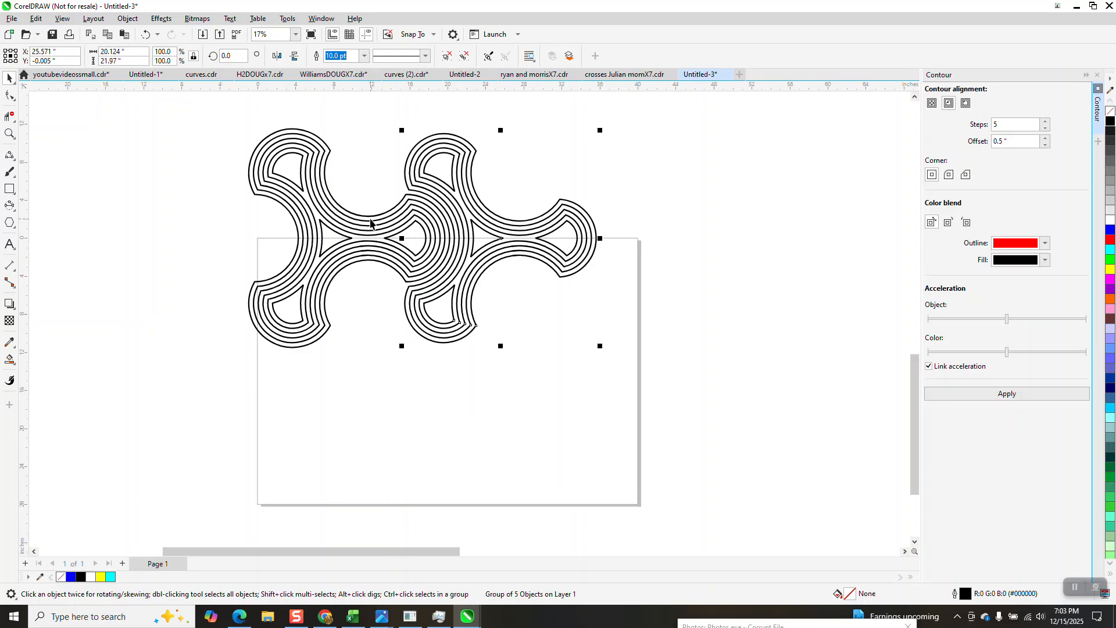
key(ctrl+d)
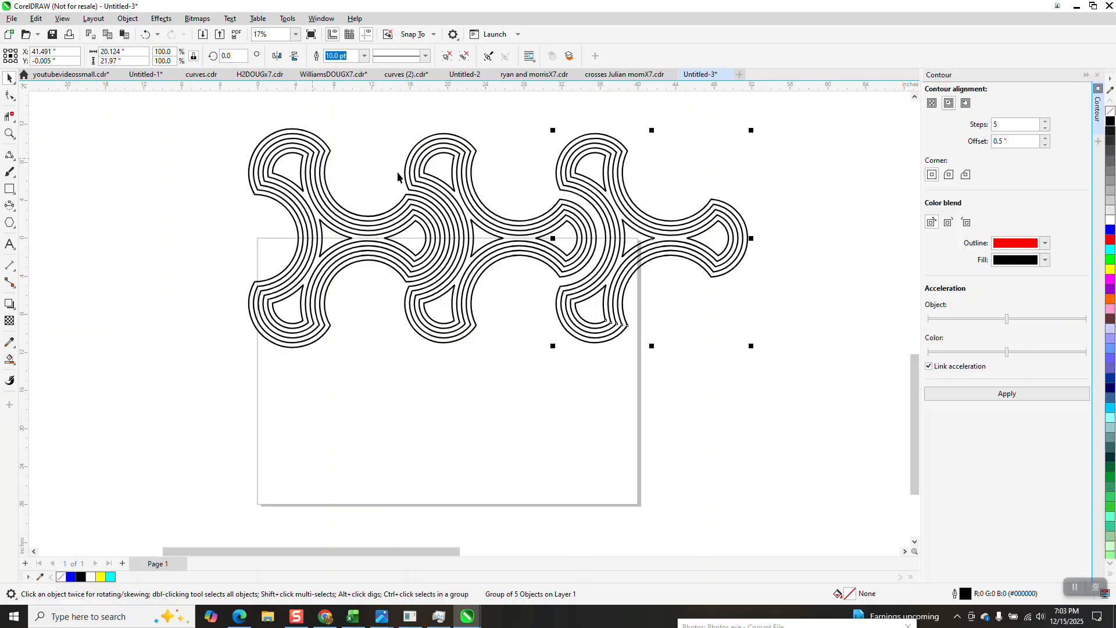
click(593, 203)
key(Delete)
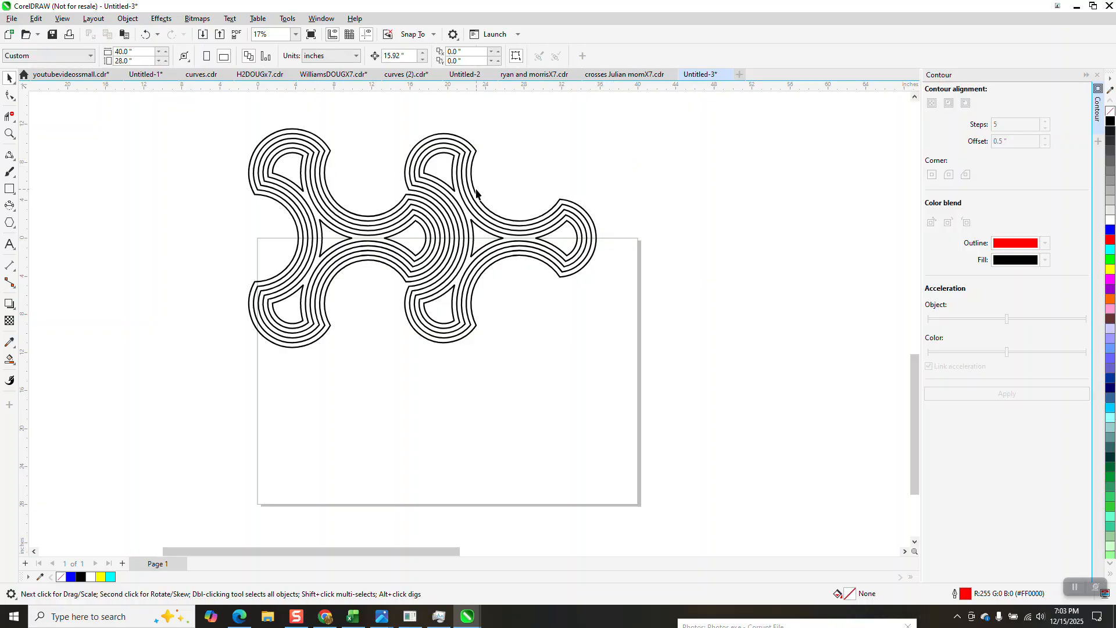
click(477, 193)
key(Delete)
Move the inner contour group off the outer curve to check whether they are grouped, and undo the move
click(443, 224)
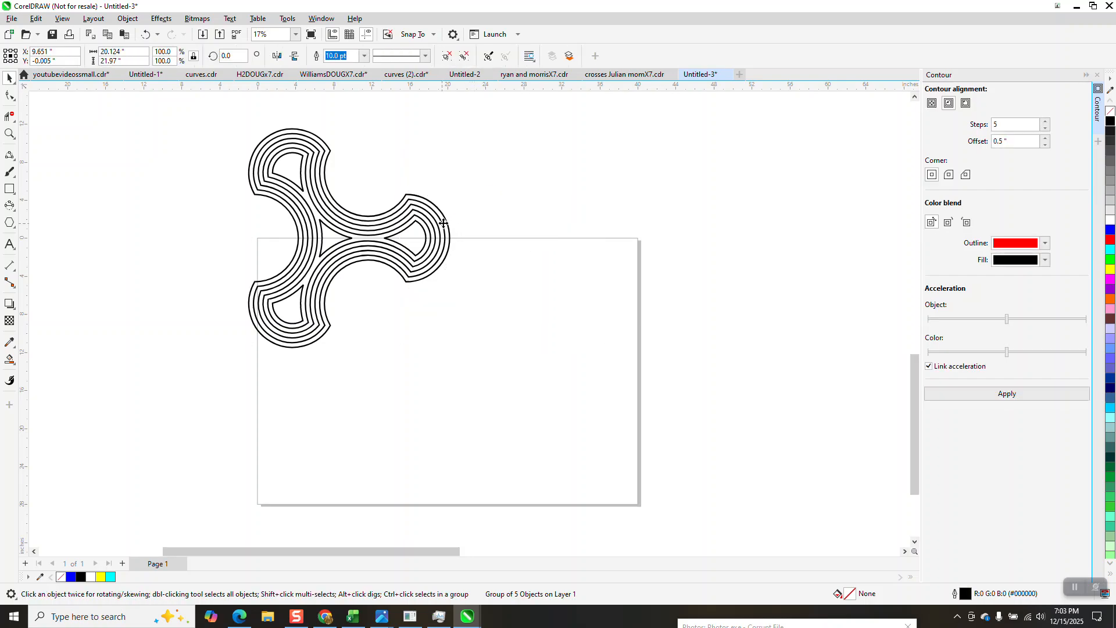
drag(443, 223, 539, 212)
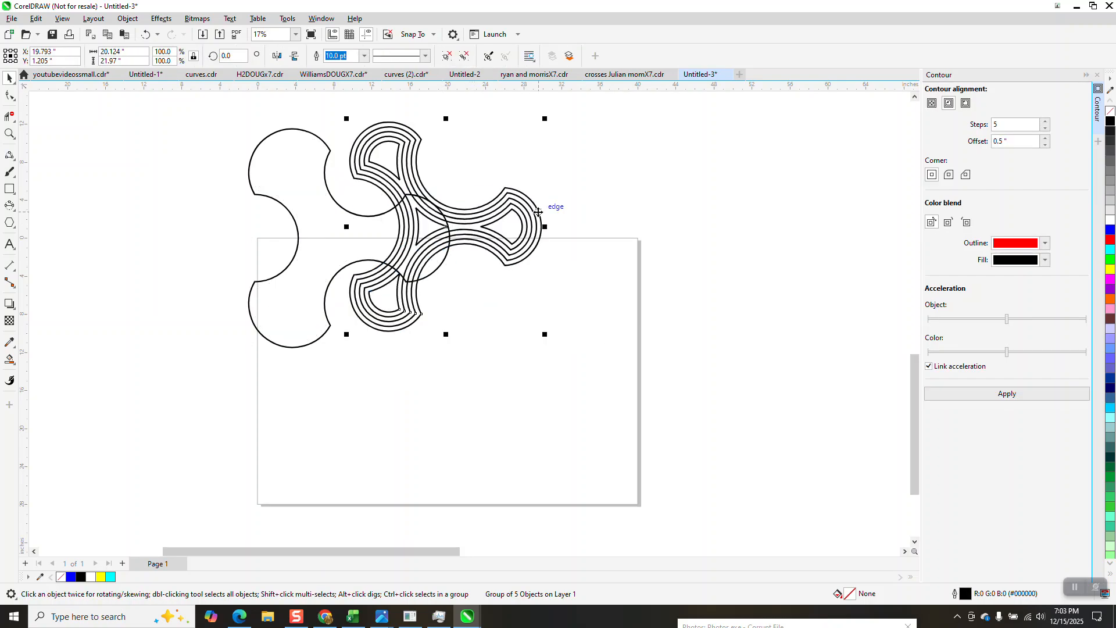
click(145, 34)
Group the outer curve with its inner contours, and duplicate the group five times to the right at 15.92-inch spacing
drag(209, 116, 469, 374)
key(ctrl+g)
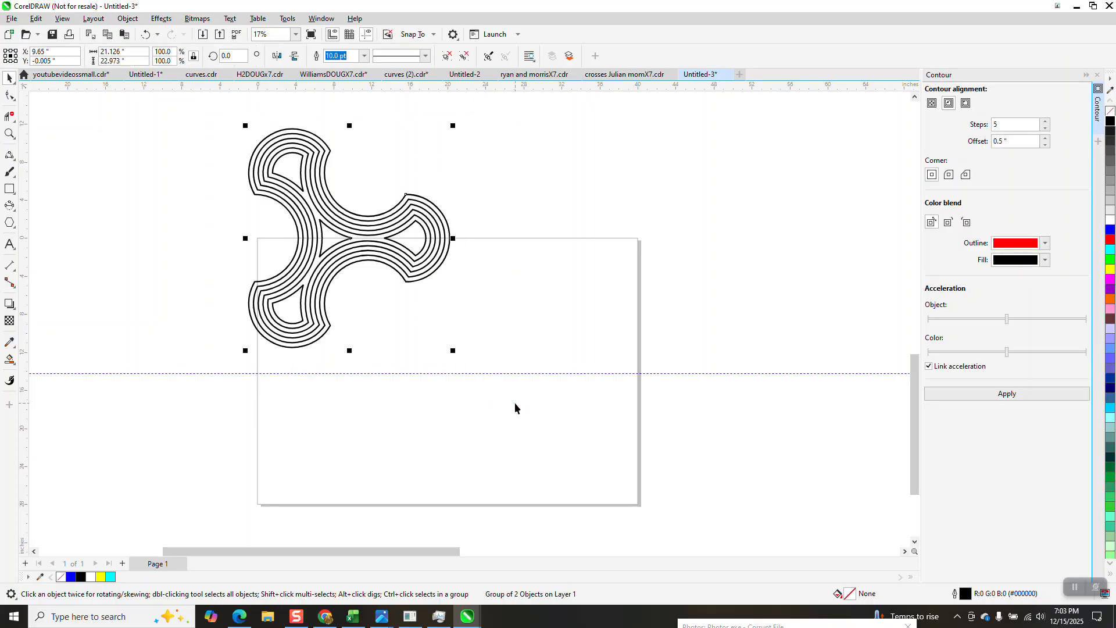
key(ctrl+d)
key(ctrl+d)
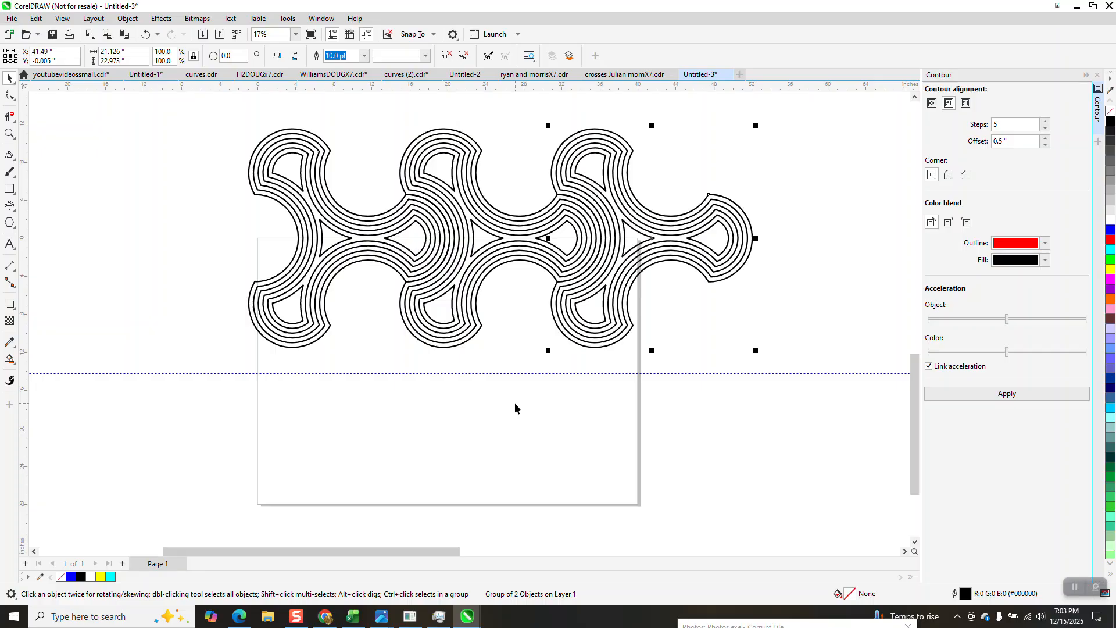
key(ctrl+d)
scroll(429, 310, down, 1)
scroll(429, 309, down, 2)
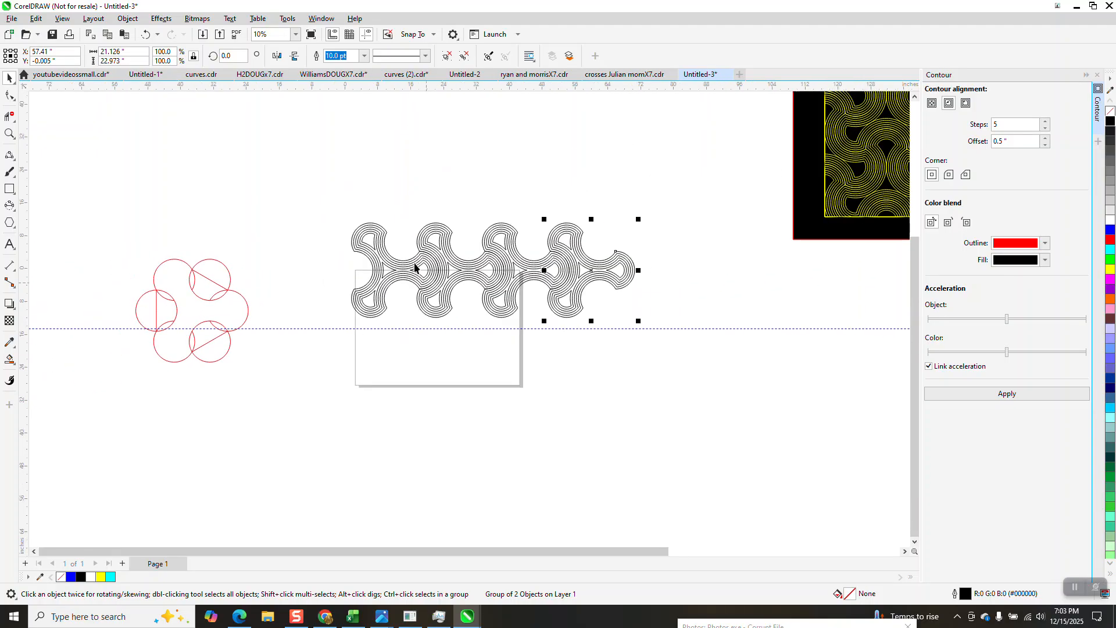
key(ctrl+d)
key(ctrl+d)
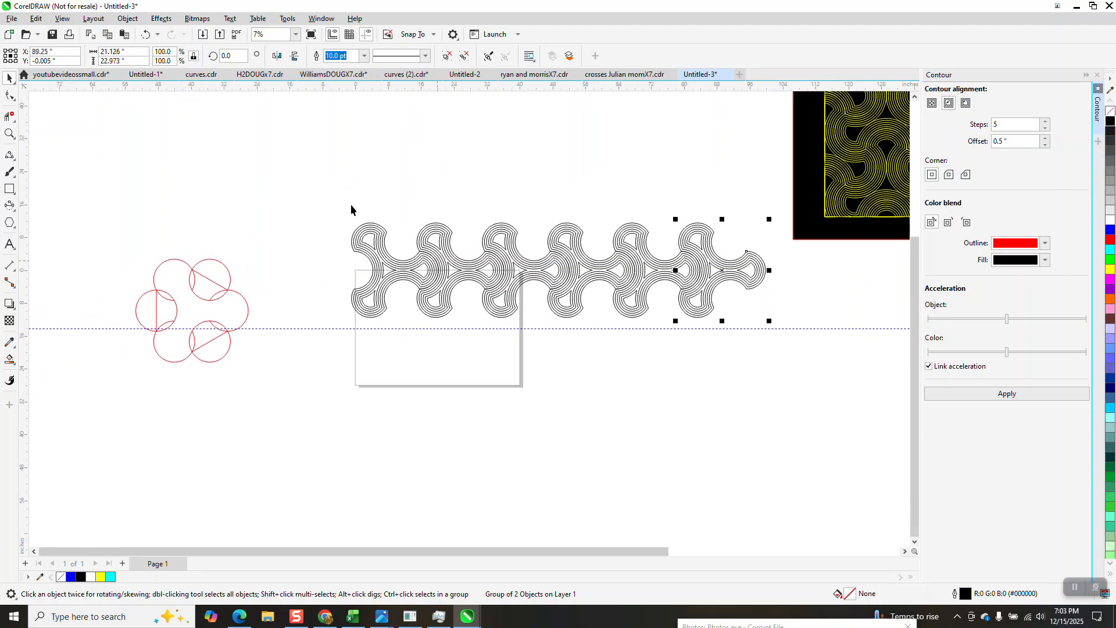
Group the row of six tiles and rotate the group by 90 degrees
drag(332, 195, 545, 323)
drag(797, 378, 798, 379)
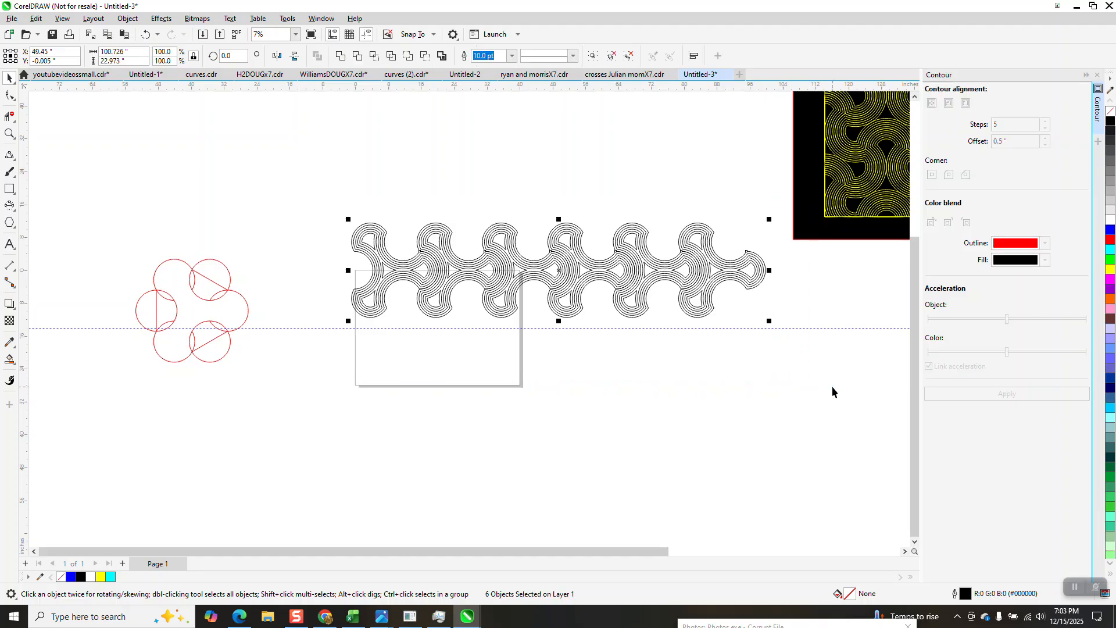
key(ctrl+g)
click(227, 56)
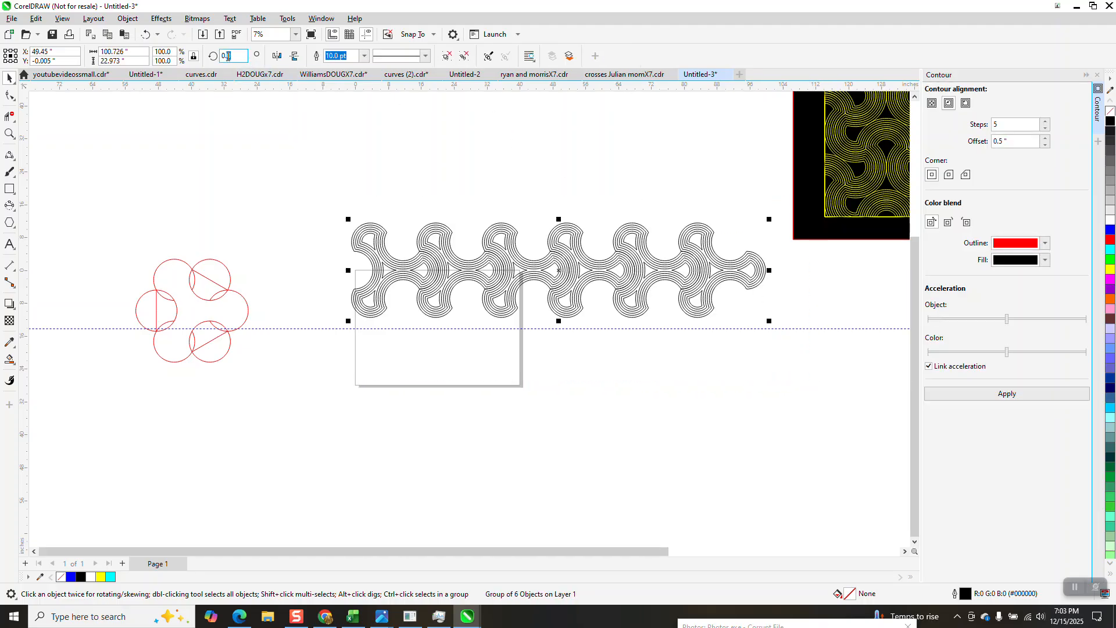
text(90)
key(Return)
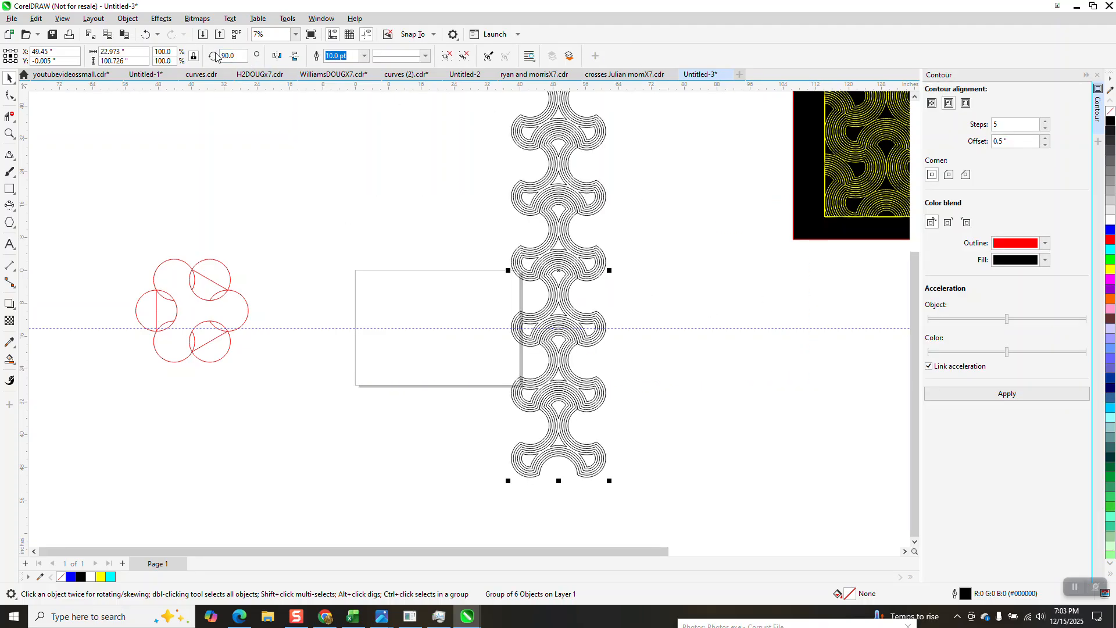
Move the tile column to the page's left edge, and snap an interlocking copy to its right side, lobe corner to lobe corner
scroll(440, 279, down, 1)
drag(509, 235, 382, 272)
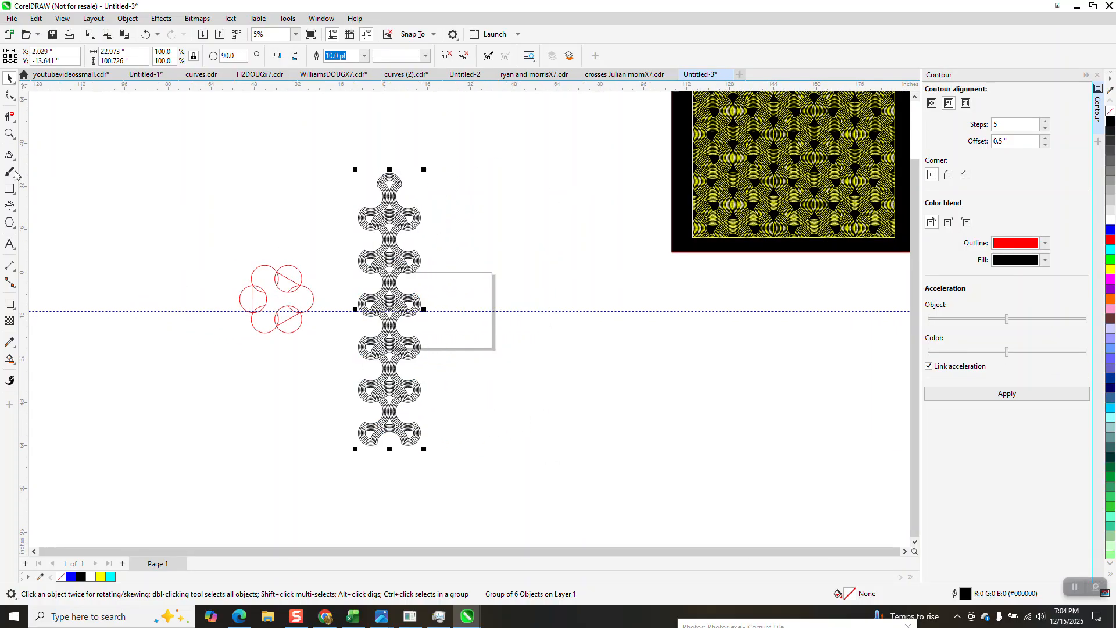
click(9, 133)
mouse_move(344, 165)
mouse_down()
mouse_move(374, 203)
mouse_move(476, 277)
mouse_up()
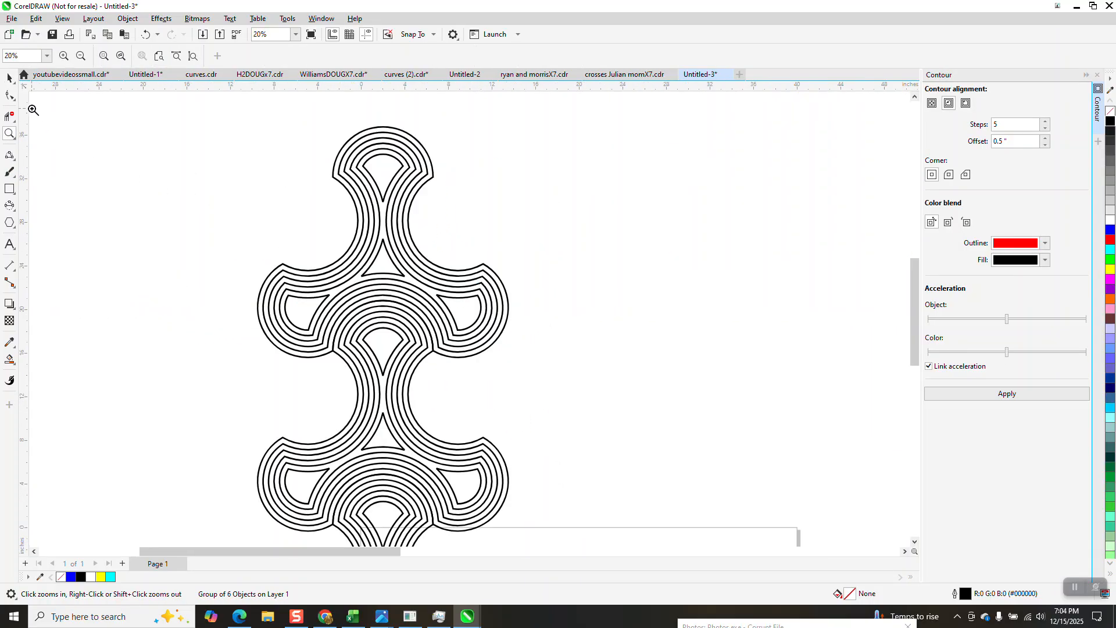
key(space)
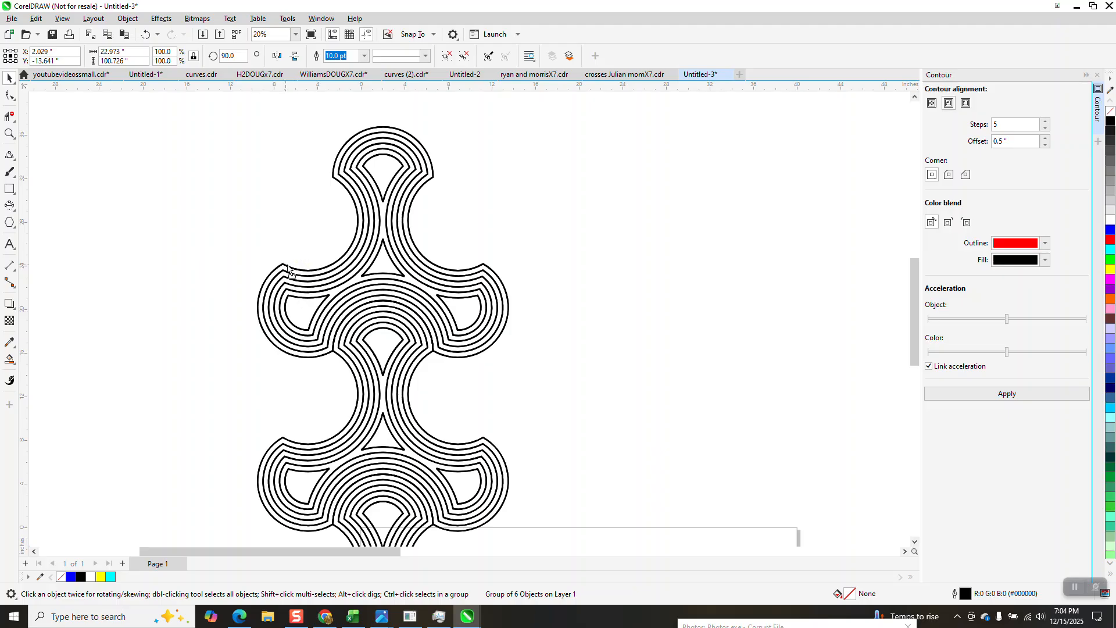
drag(285, 269, 434, 353)
scroll(407, 407, down, 3)
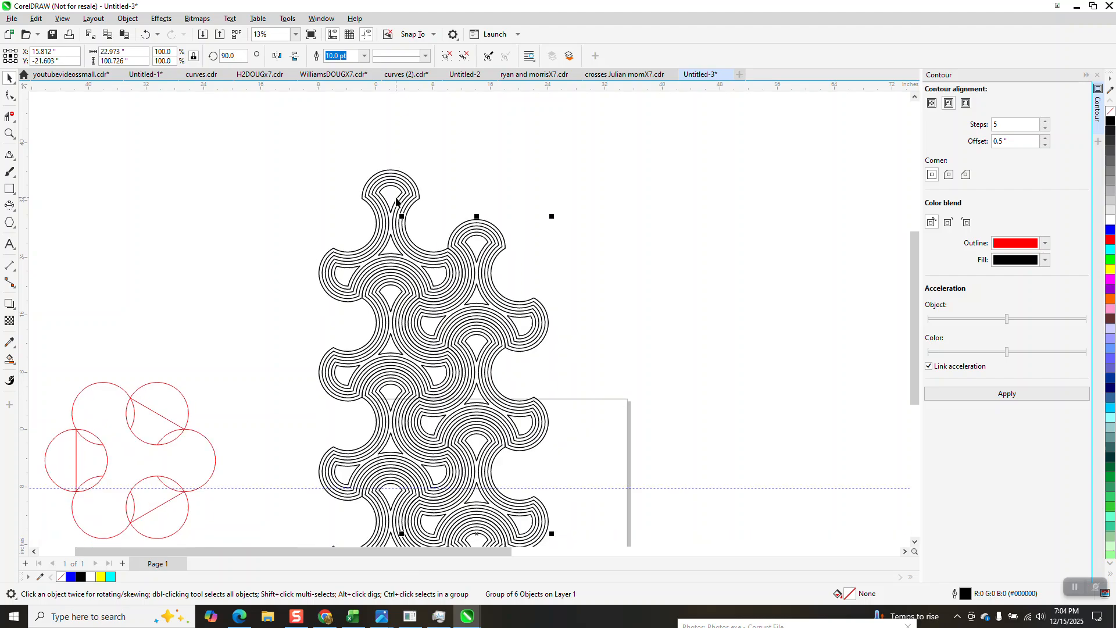
Try duplicating the second column again, and delete the copy
scroll(448, 337, down, 4)
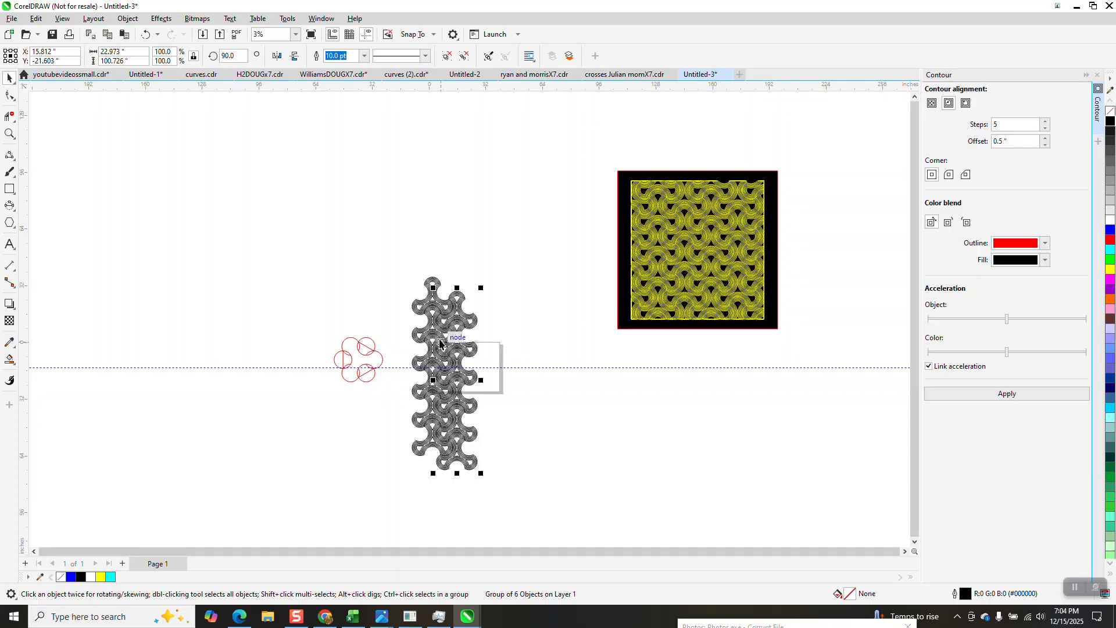
key(ctrl+d)
key(Delete)
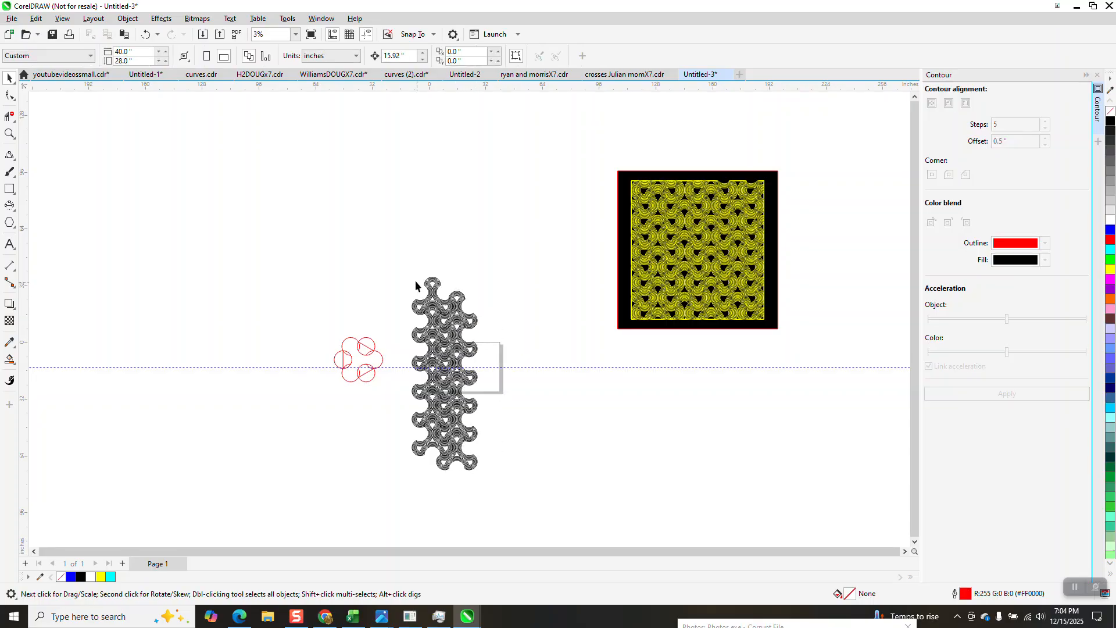
Group the two interlocking columns, and place a copy of the group level with it, snapped to its right side
drag(521, 510, 544, 518)
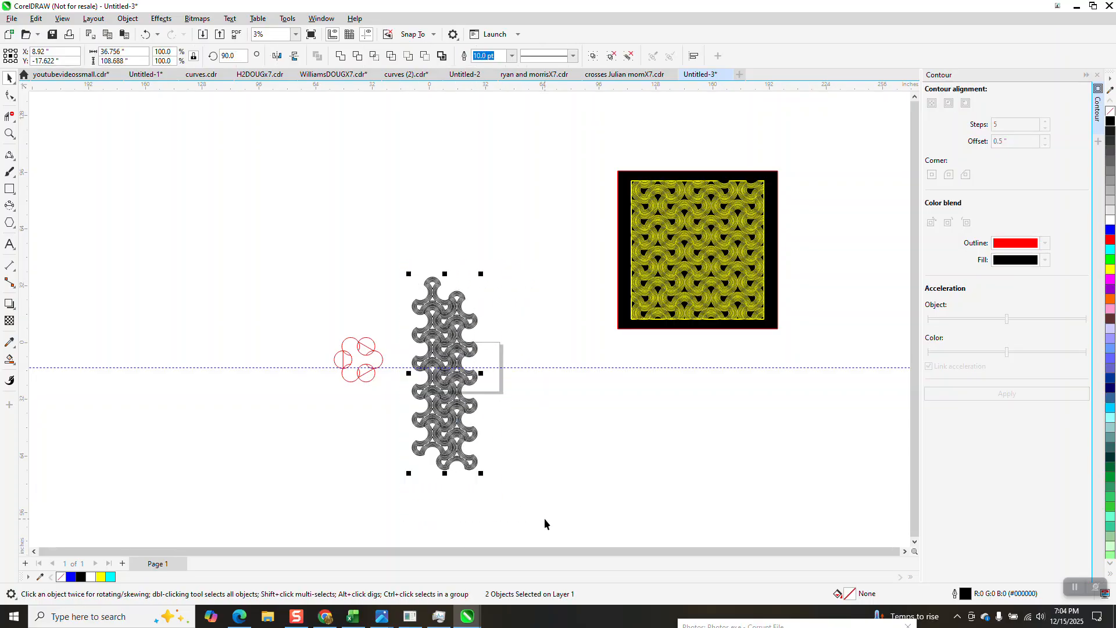
key(ctrl+g)
click(15, 131)
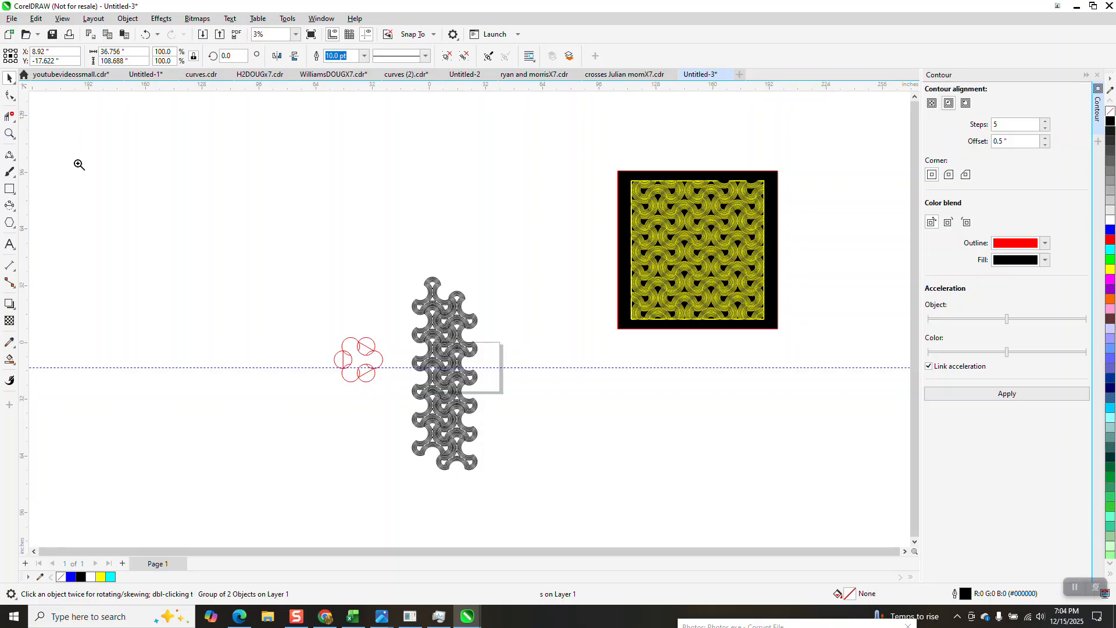
drag(617, 426, 617, 426)
click(10, 78)
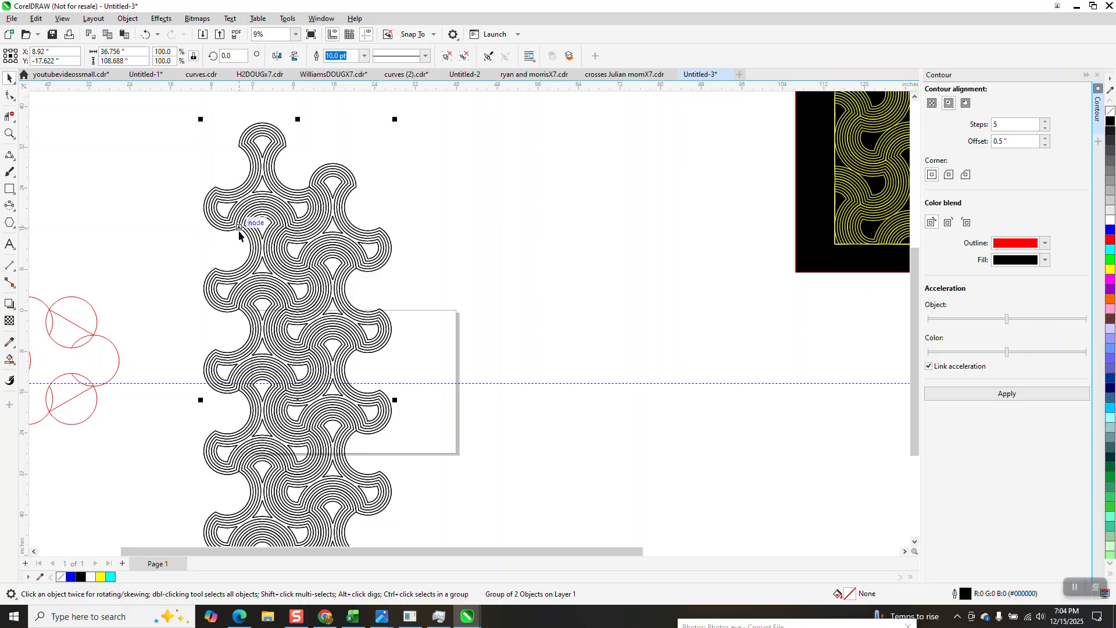
drag(239, 228, 379, 228)
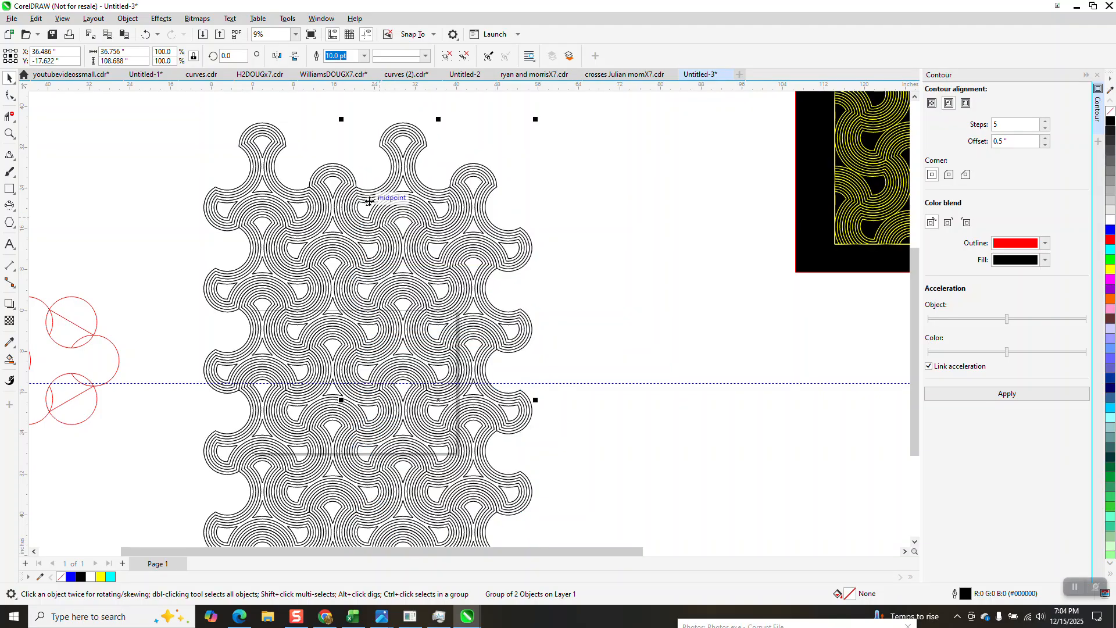
Repeat the column-pair duplication twice more to the right, and group all four pairs together
scroll(368, 195, down, 2)
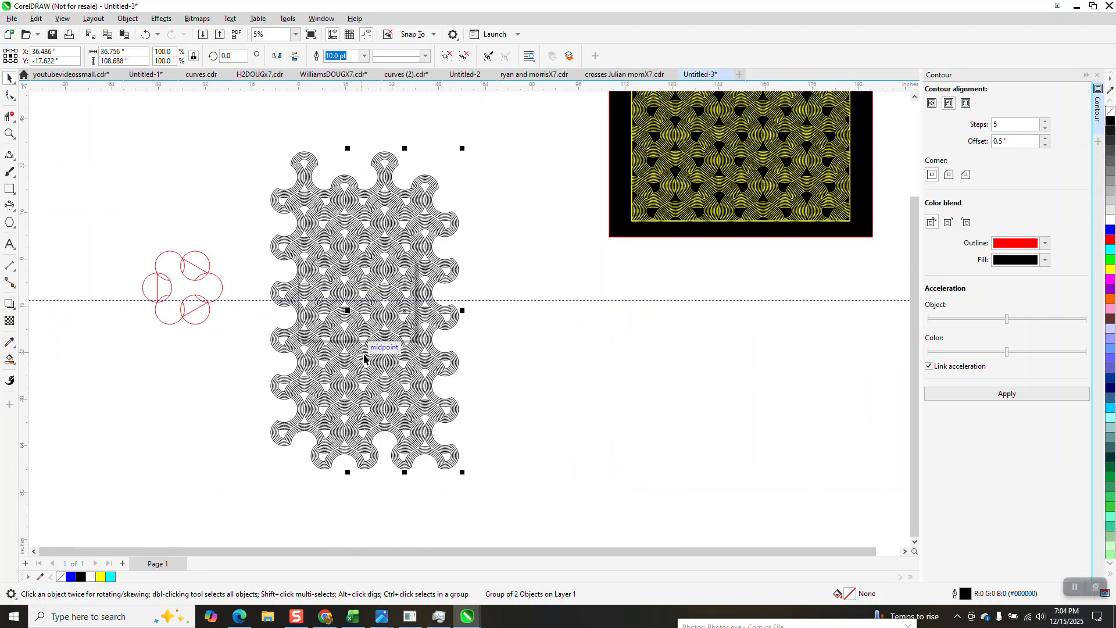
key(ctrl+r)
key(ctrl+r)
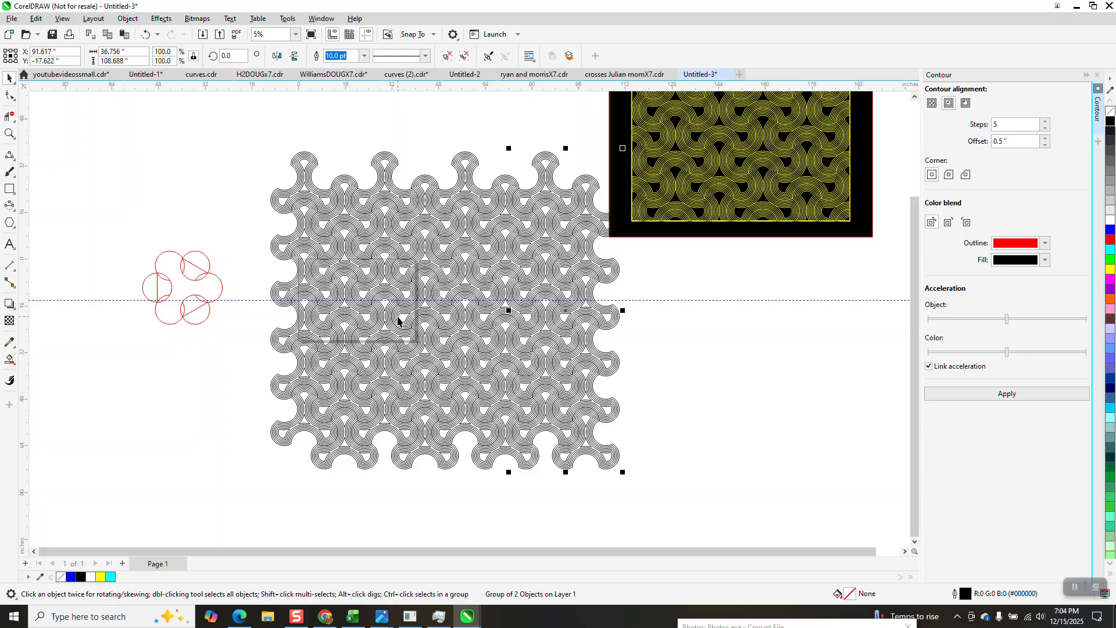
scroll(621, 183, down, 1)
drag(341, 141, 482, 336)
drag(647, 440, 649, 441)
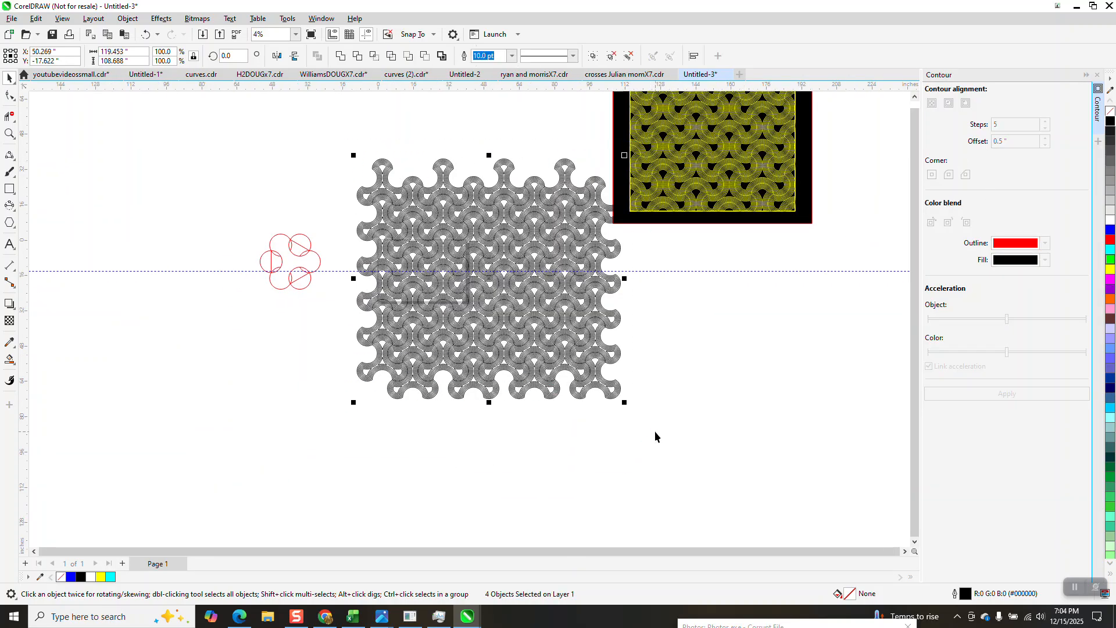
key(ctrl+g)
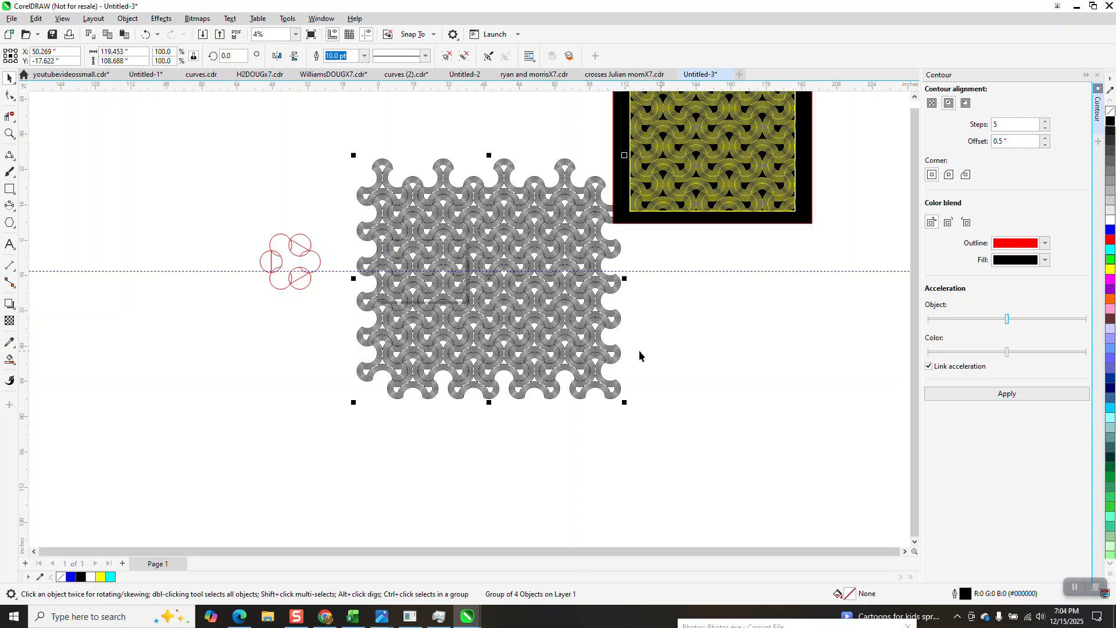
Delete the red construction circles and centre the pattern group on the page
drag(240, 211, 330, 324)
drag(288, 286, 419, 294)
click(430, 280)
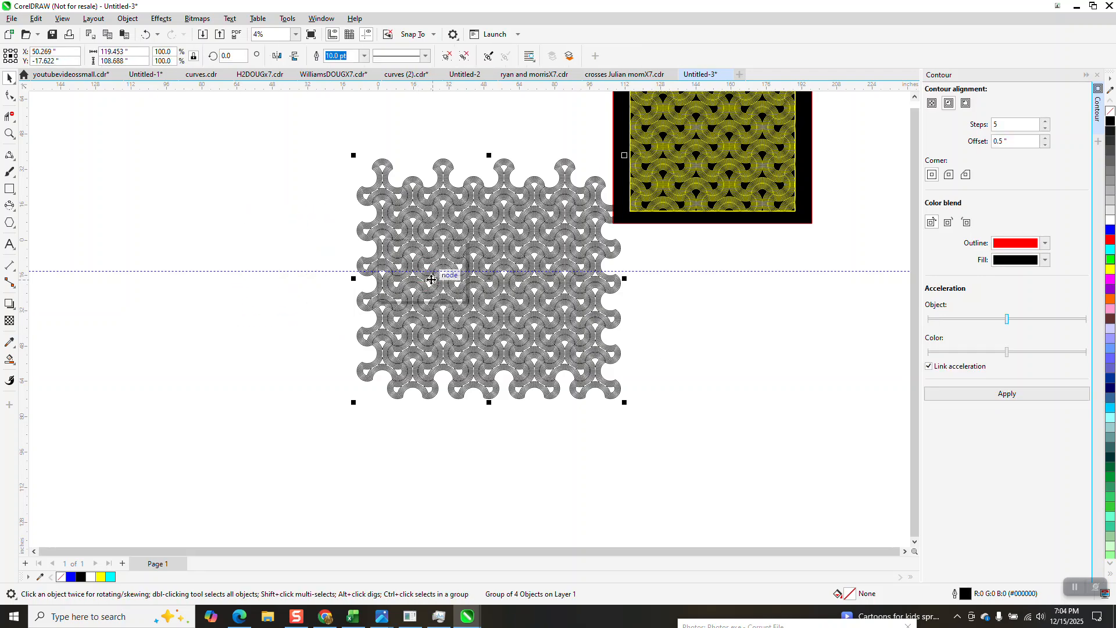
key(p)
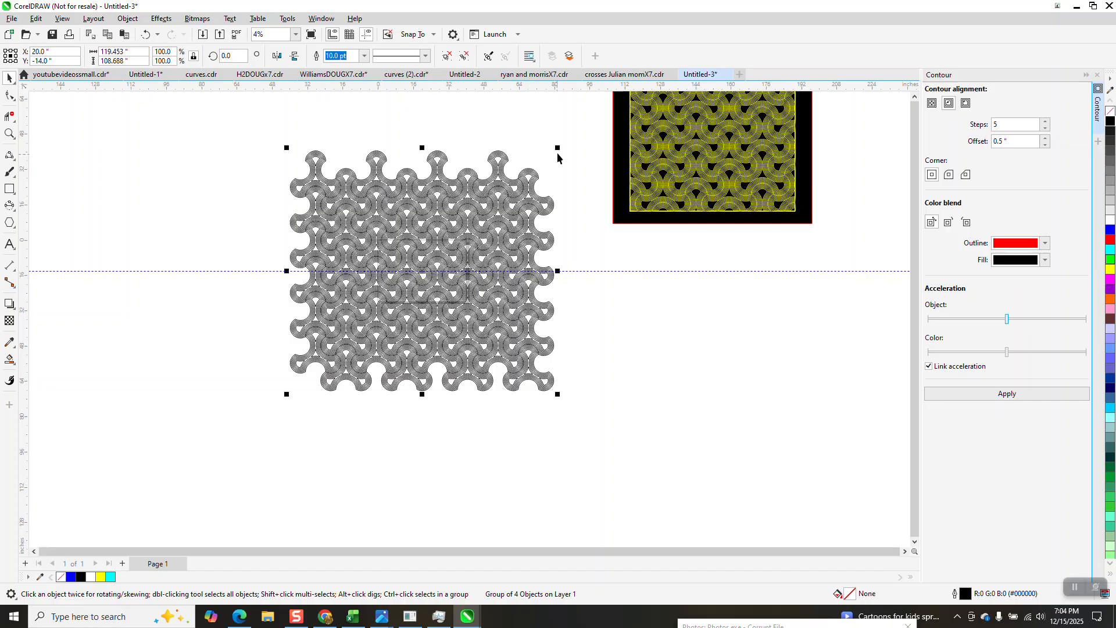
Scale the pattern group down about its centre to about 24.75 by 22.52 inches, and colour its outlines yellow
drag(560, 149, 459, 267)
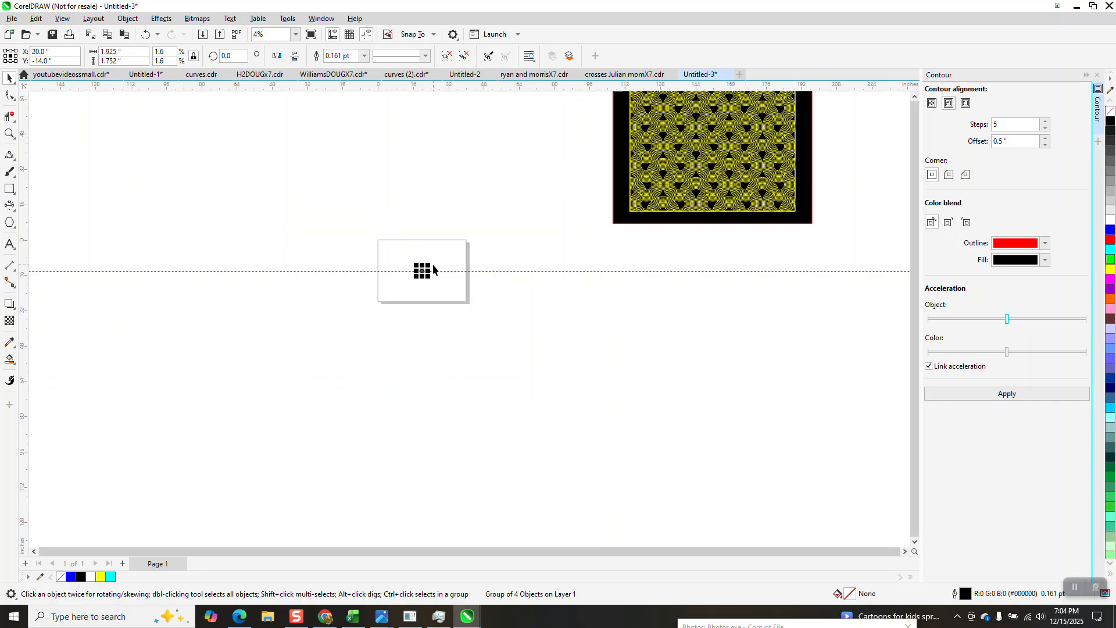
drag(431, 266, 448, 295)
click(9, 134)
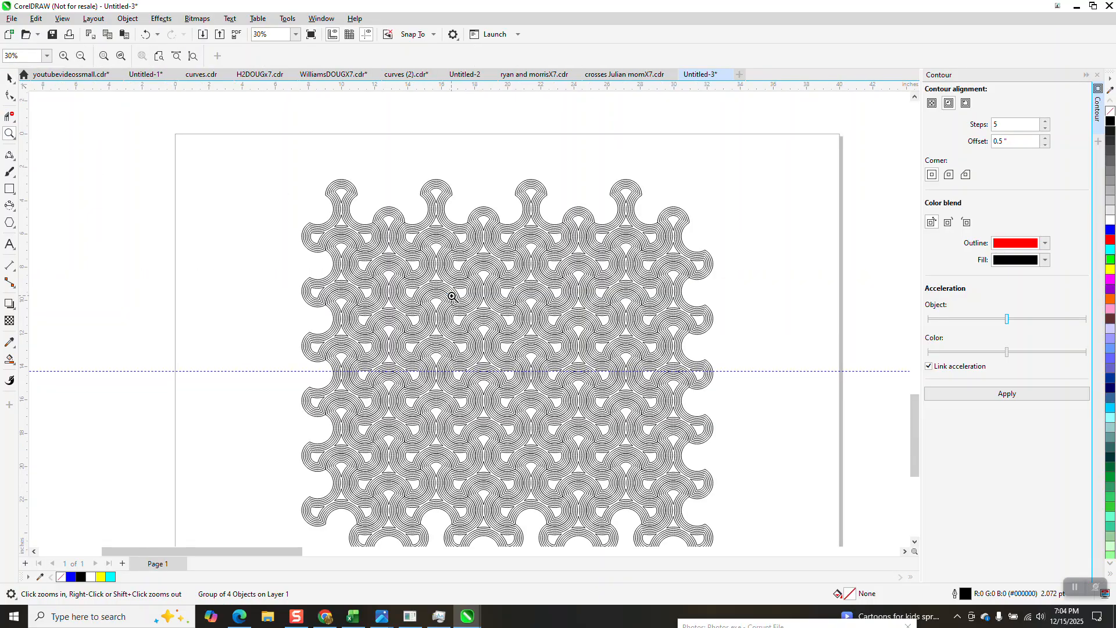
scroll(450, 294, down, 1)
drag(429, 226, 510, 292)
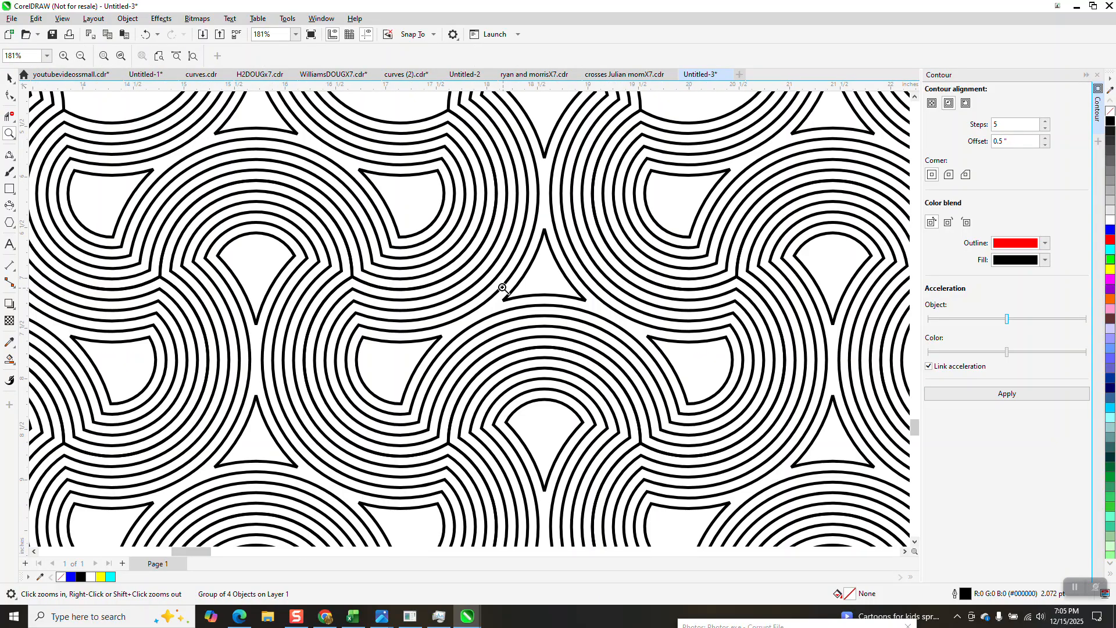
scroll(503, 288, down, 6)
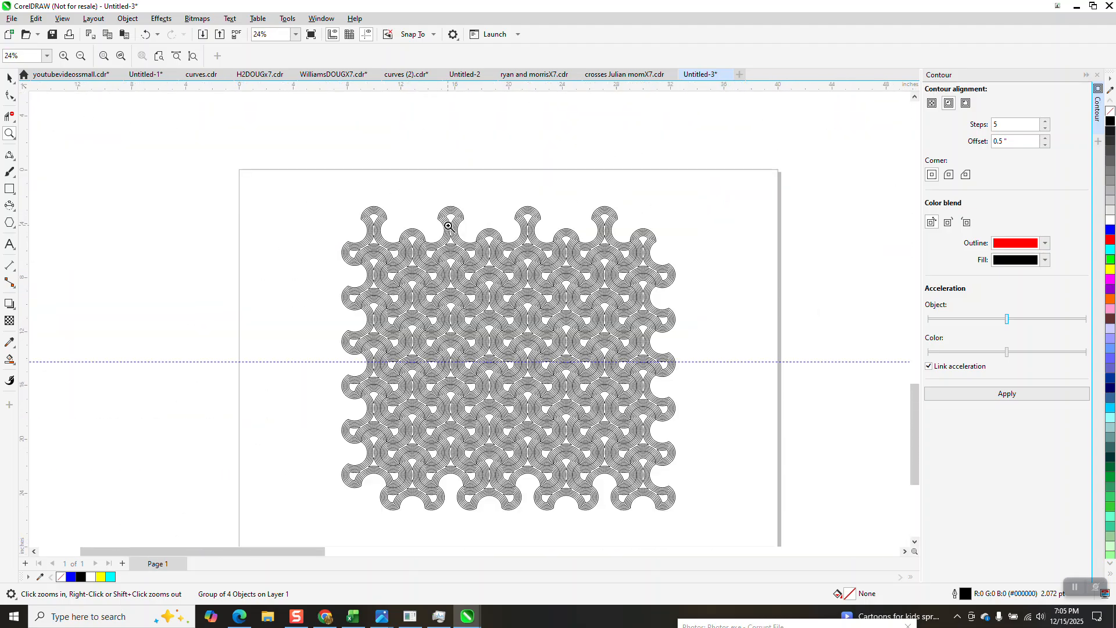
scroll(448, 226, down, 1)
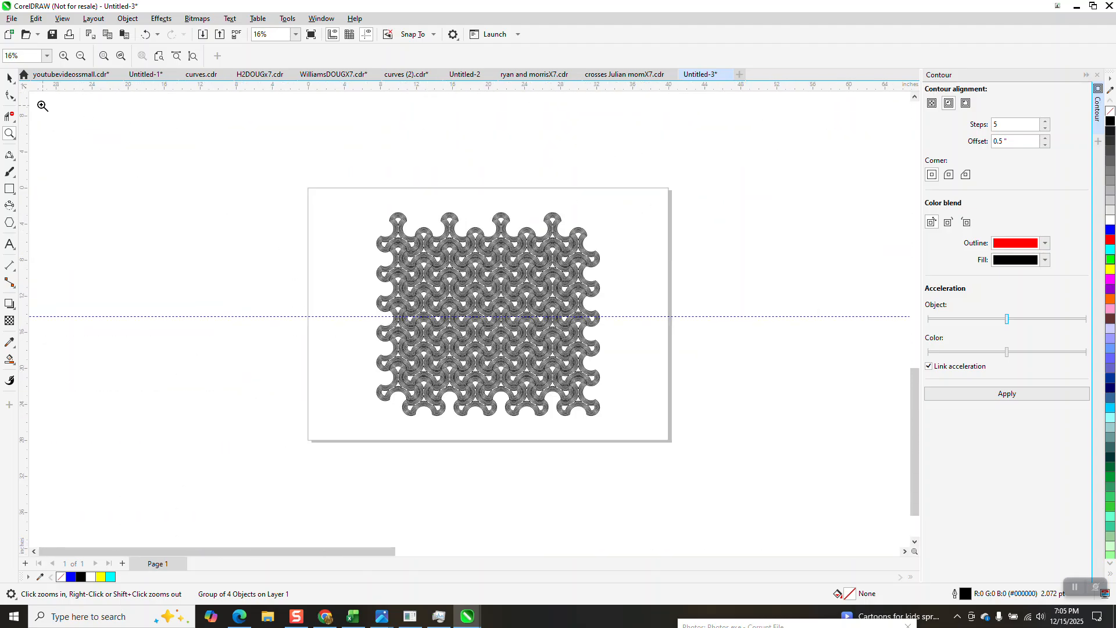
click(9, 78)
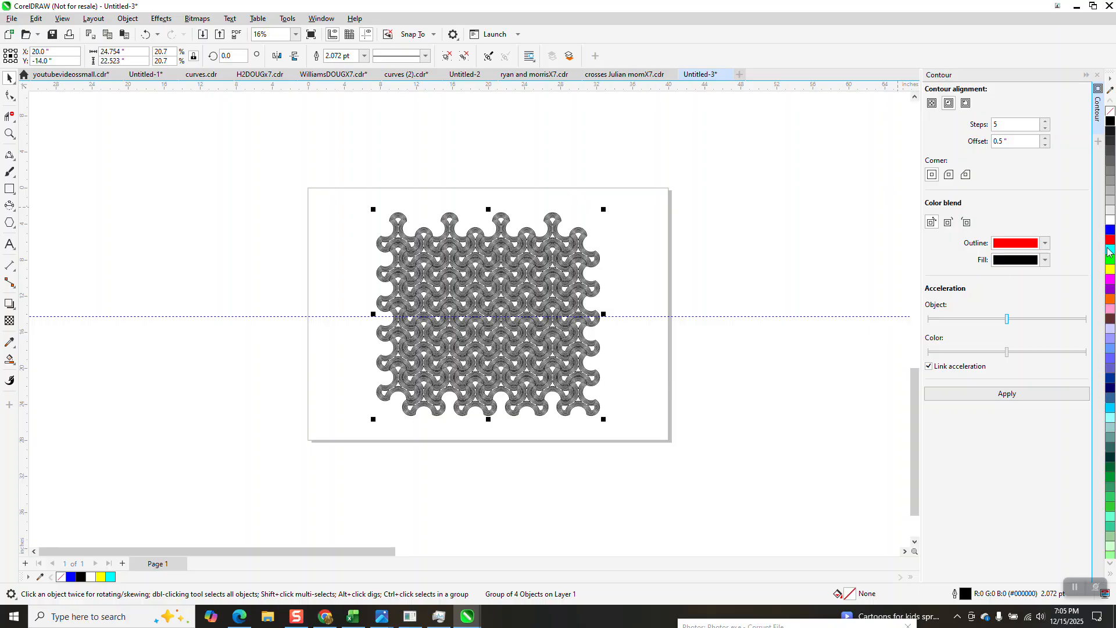
right_click(1111, 269)
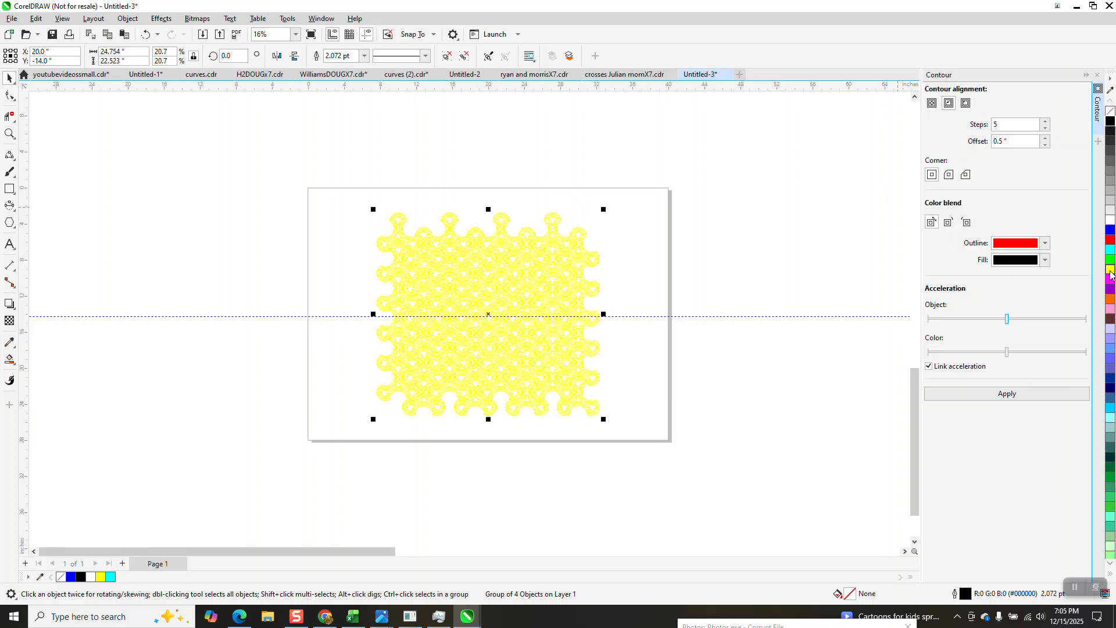
Draw a black-filled rectangle about 30.13 by 24.58 inches around the pattern, and send it to the back of the page
click(7, 190)
drag(356, 204, 628, 426)
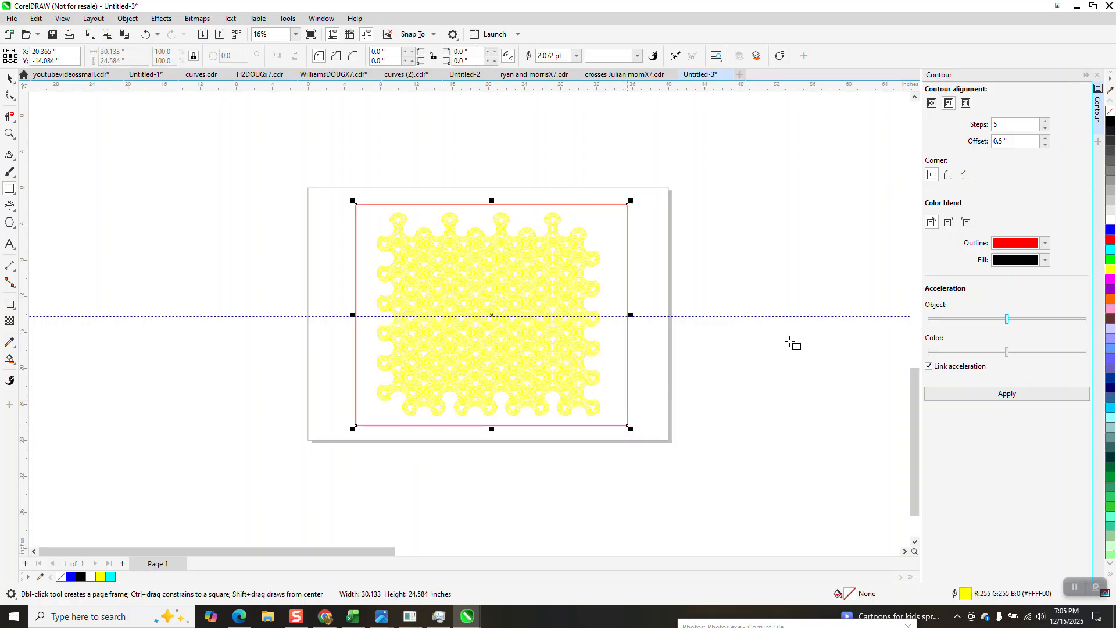
click(1110, 122)
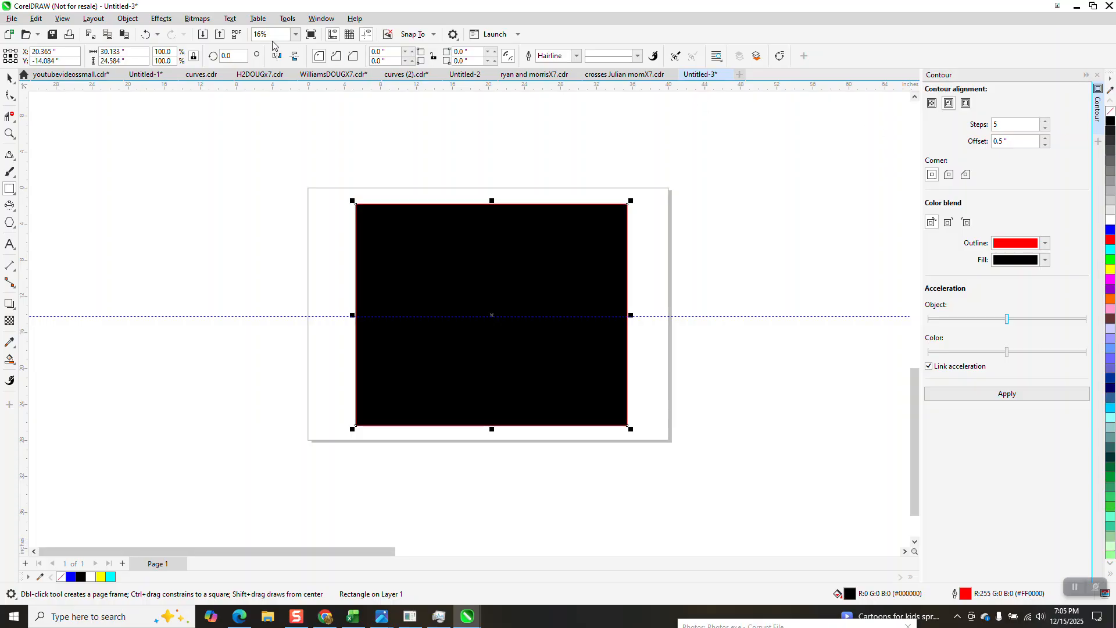
click(127, 18)
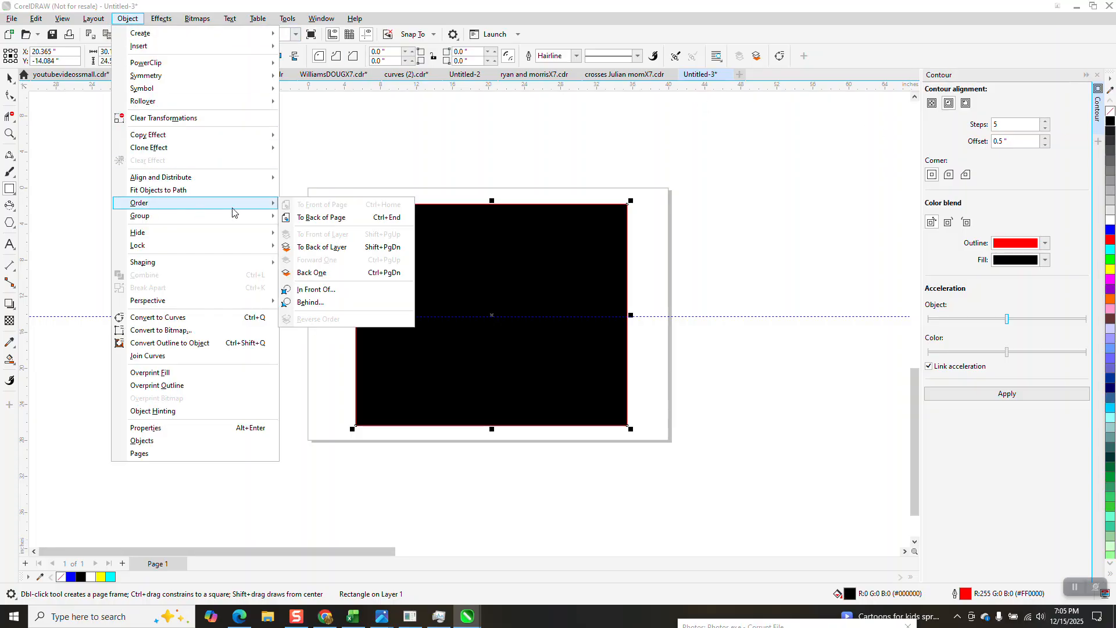
click(298, 219)
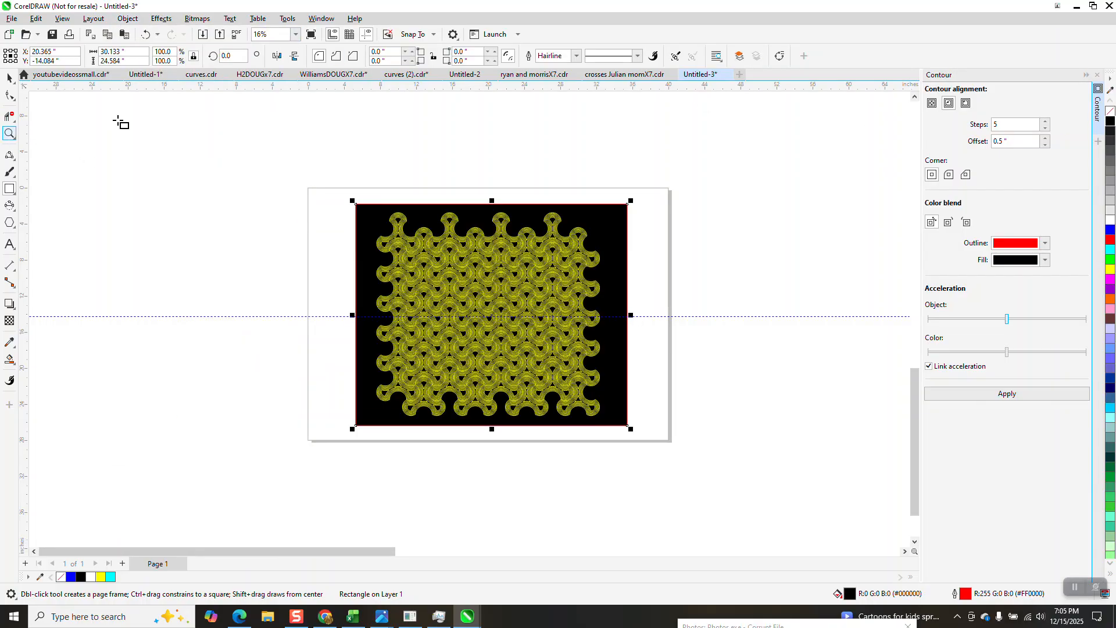
Smart-fill the innermost band of one upper tile and the continuous outer band between the tiles with cyan, without an outline
click(8, 133)
drag(431, 227, 512, 309)
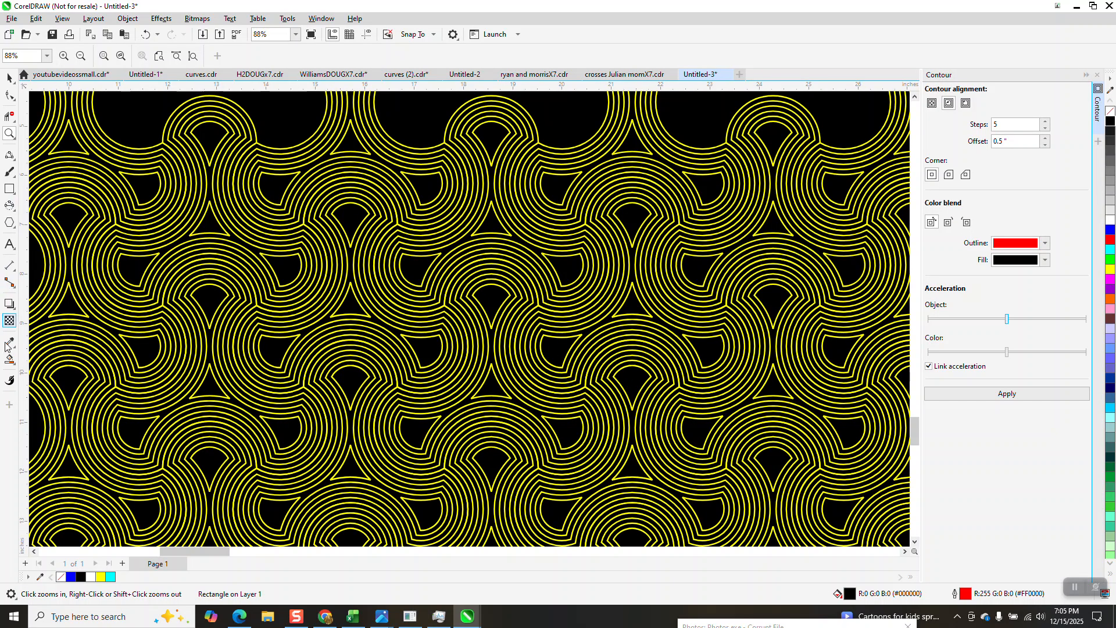
click(16, 364)
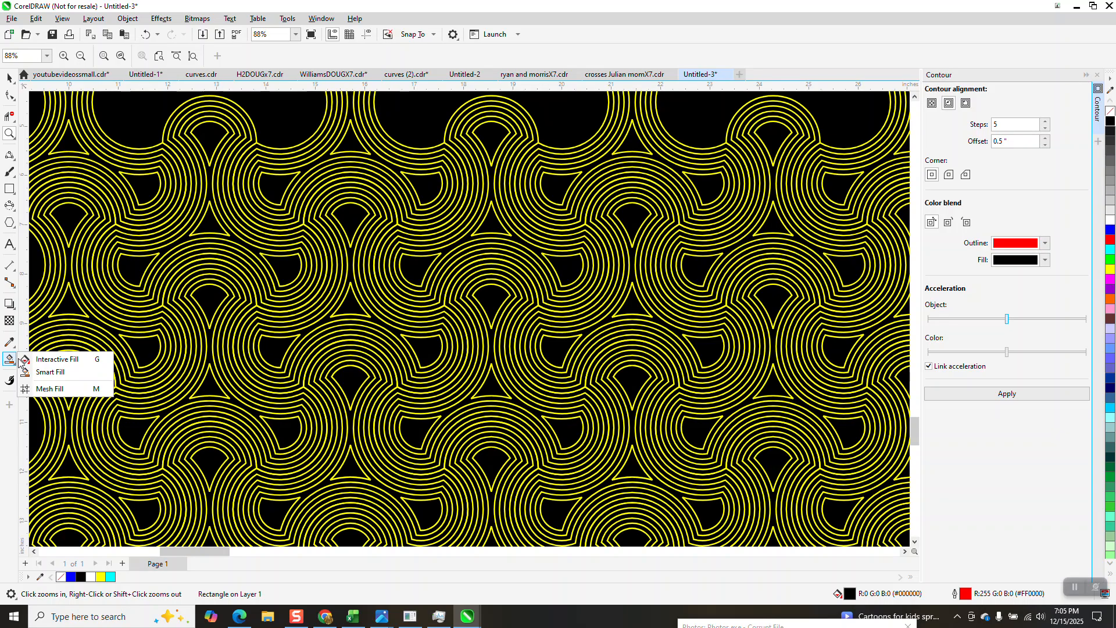
click(50, 372)
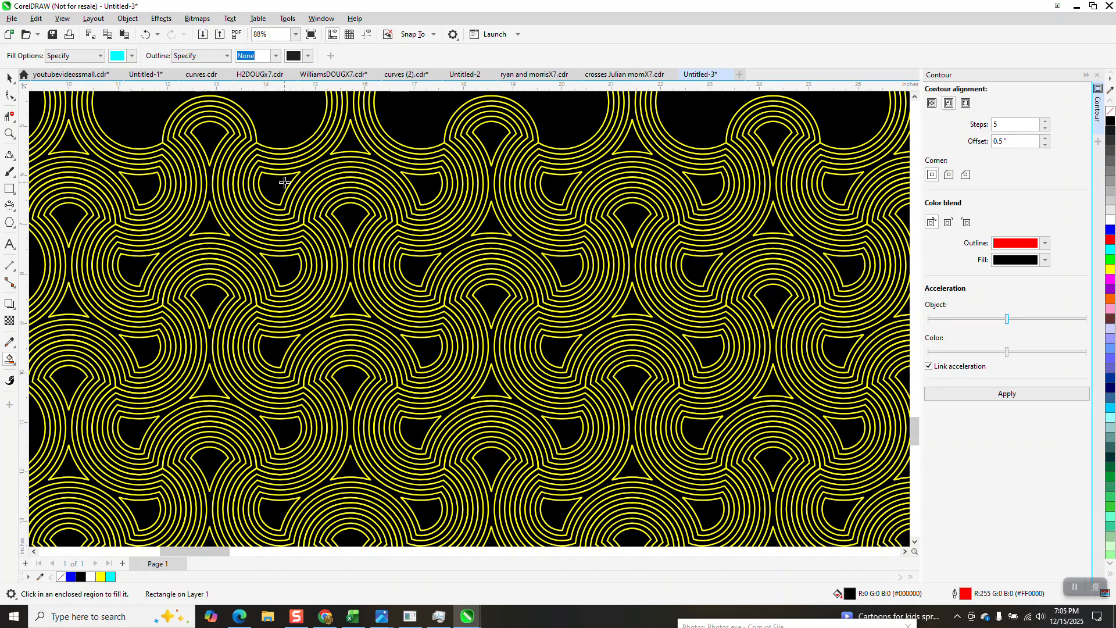
click(271, 205)
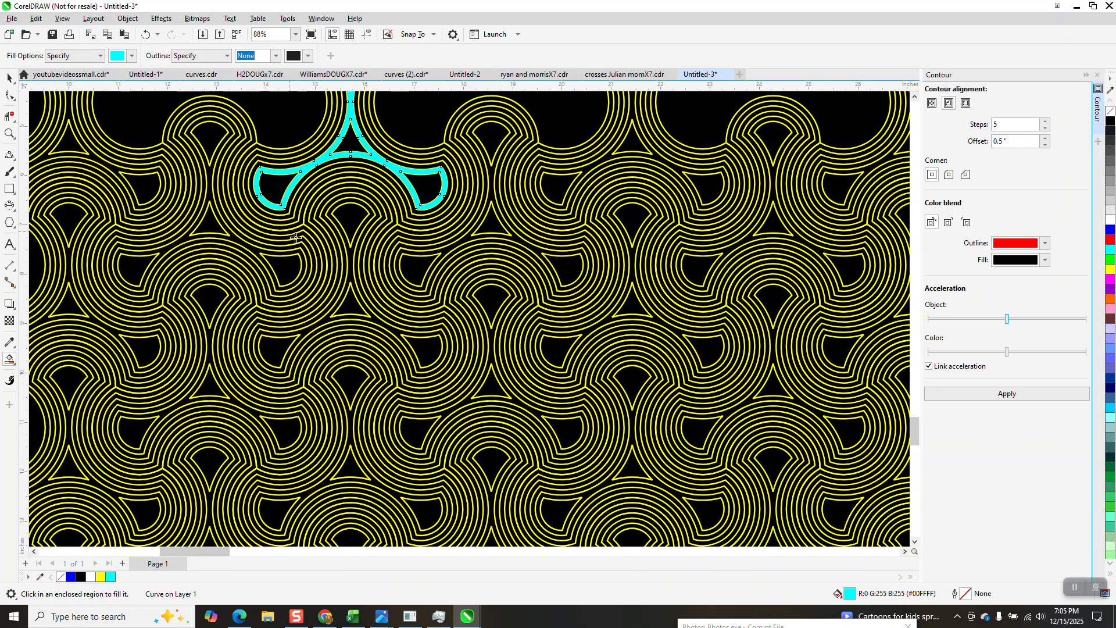
click(296, 232)
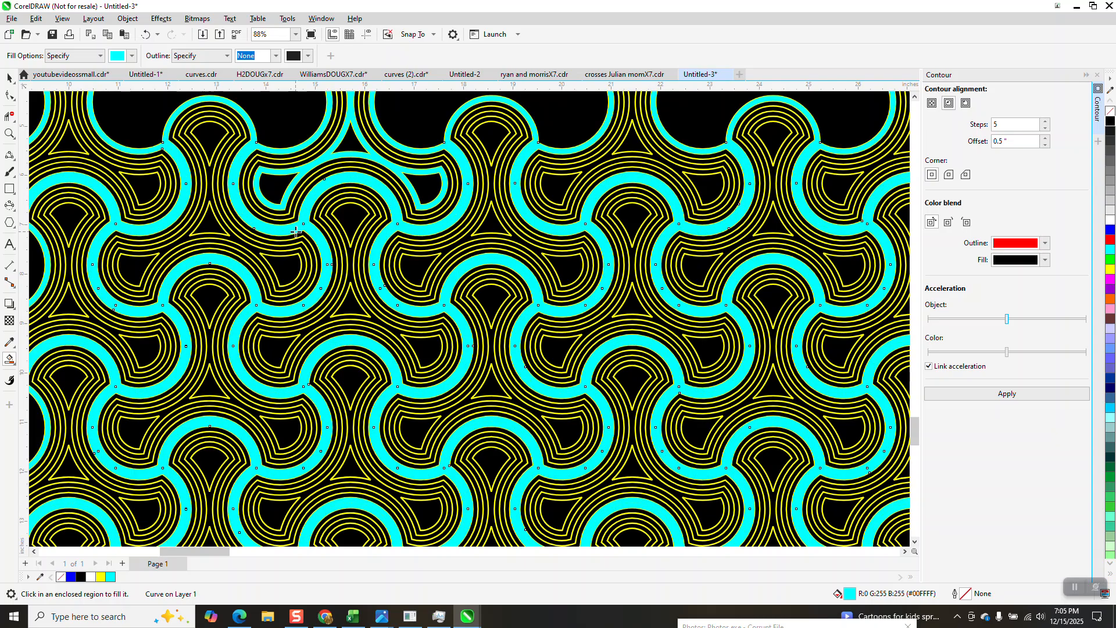
Undo the cyan fill of the continuous outer band between the tiles
scroll(311, 200, down, 1)
scroll(311, 200, down, 2)
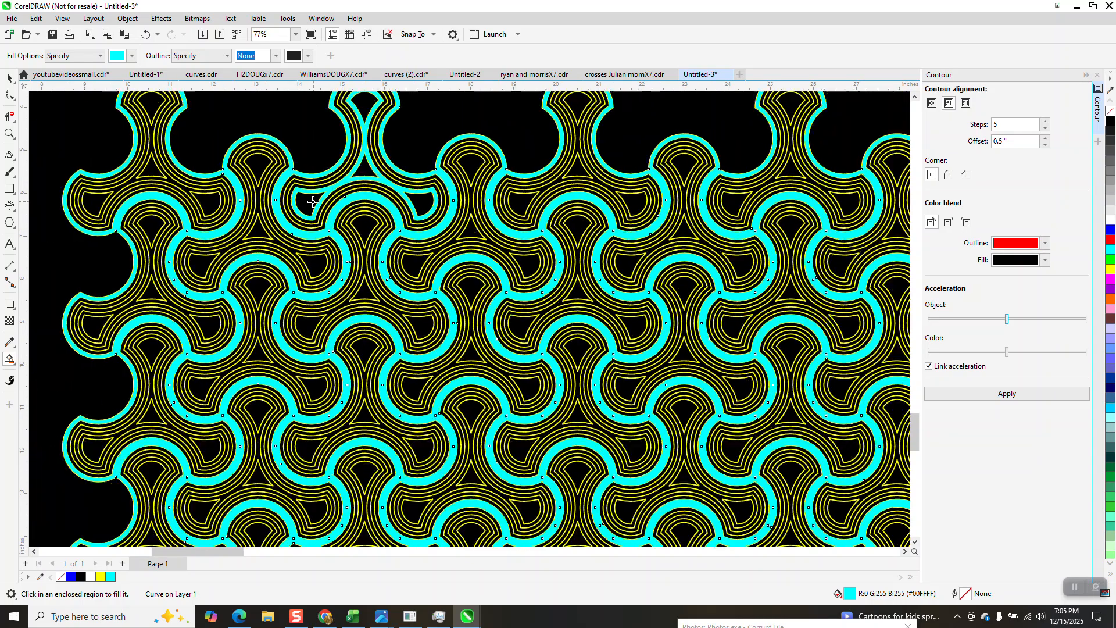
key(ctrl+z)
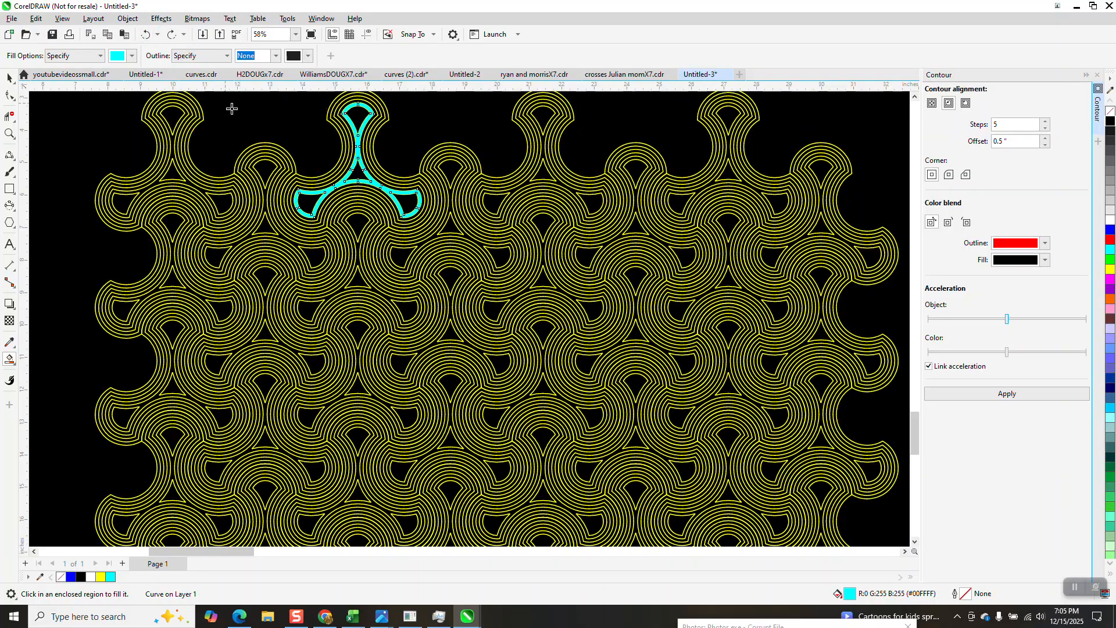
Try smart-filling two adjacent inner bands of the tile below and beside the cyan-banded one, and undo both fills
click(275, 237)
click(275, 244)
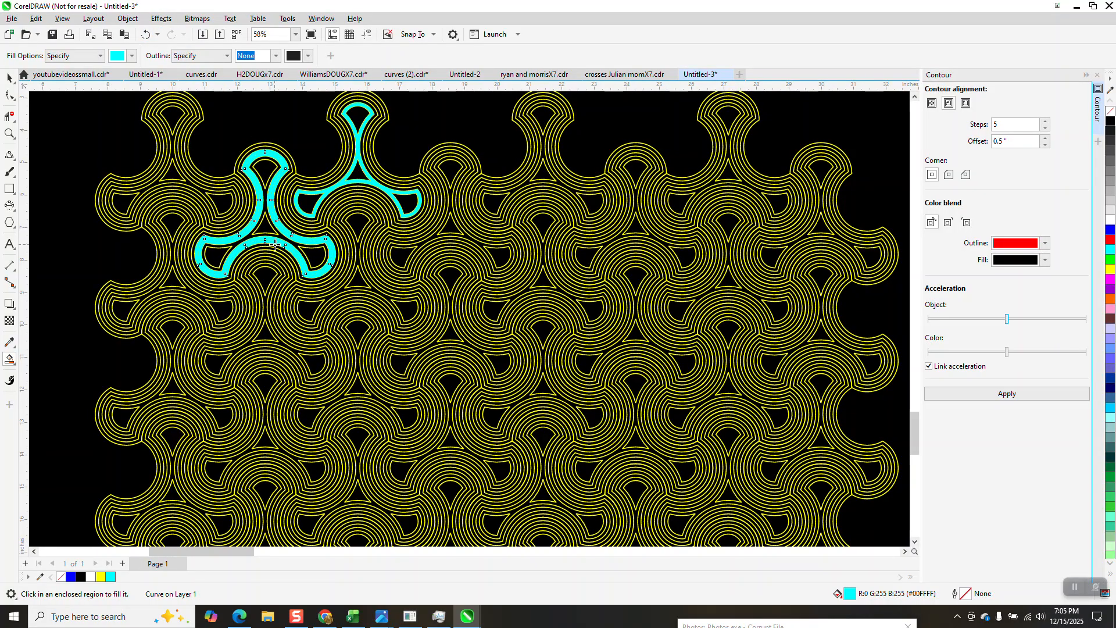
click(144, 35)
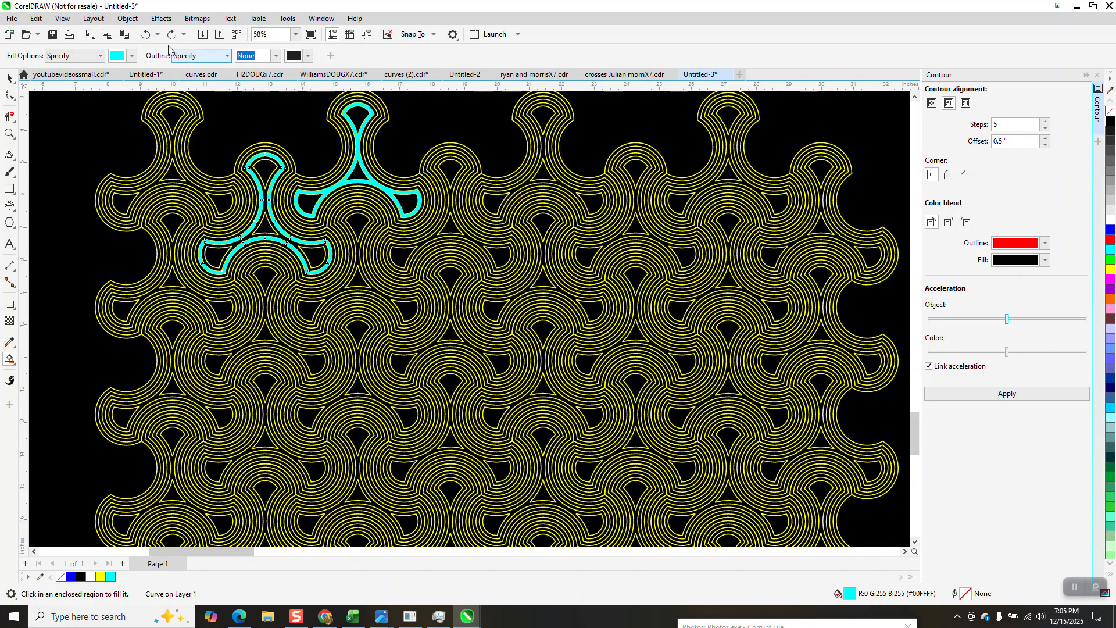
click(144, 35)
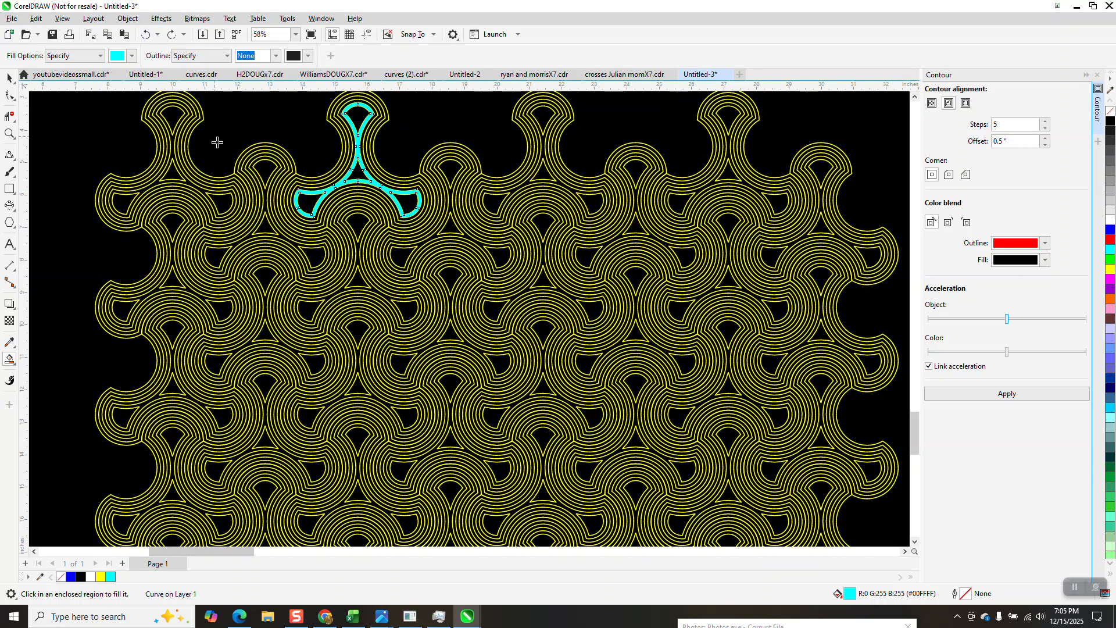
Smart-fill one band on each of two neighbouring tiles and the continuous outer band between all tiles with cyan
click(286, 285)
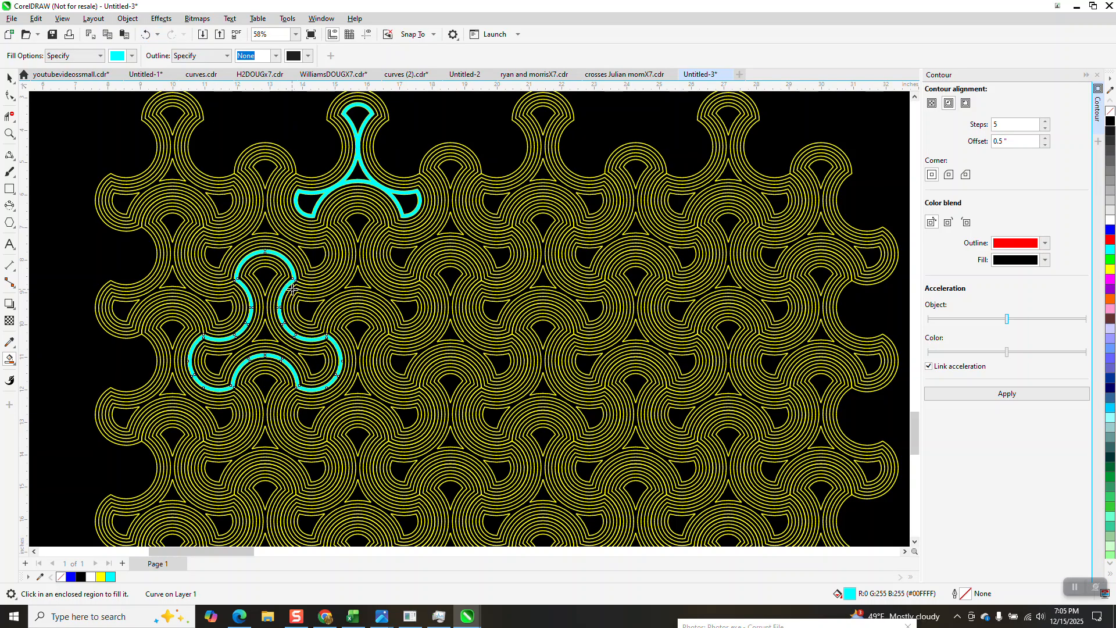
click(292, 288)
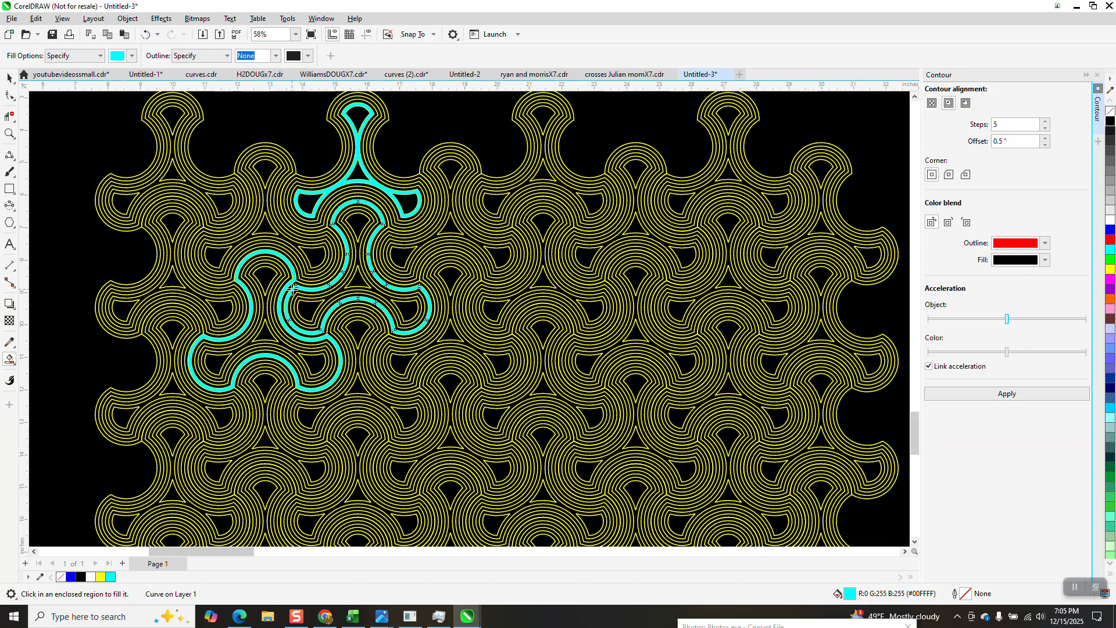
click(490, 280)
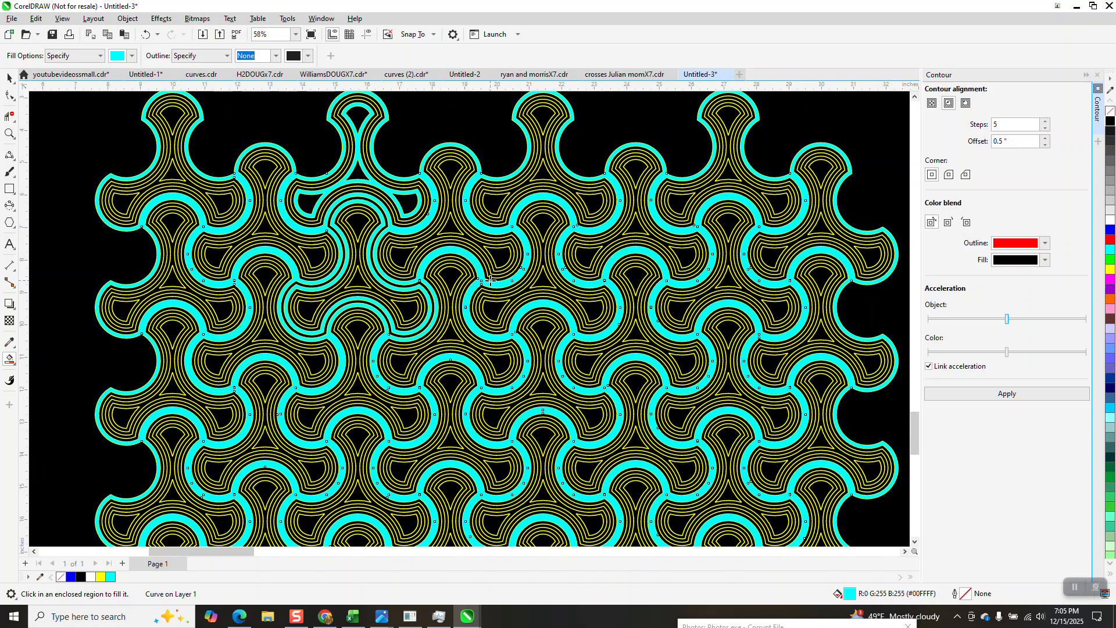
scroll(490, 280, down, 1)
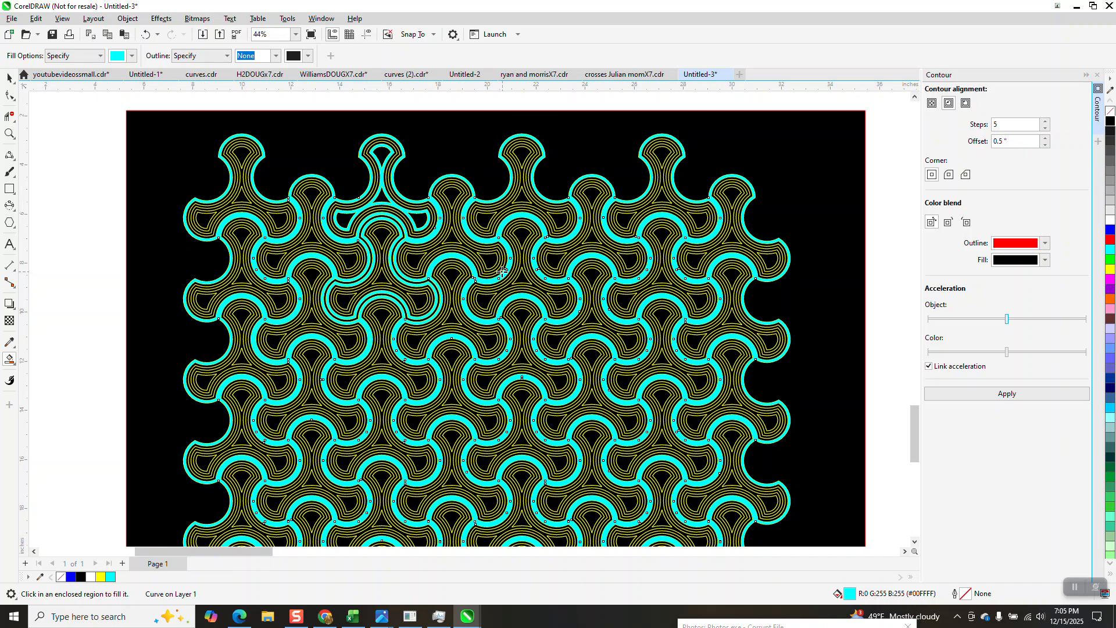
Undo all the cyan smart fills, including the innermost band of the upper tile
click(144, 33)
click(144, 34)
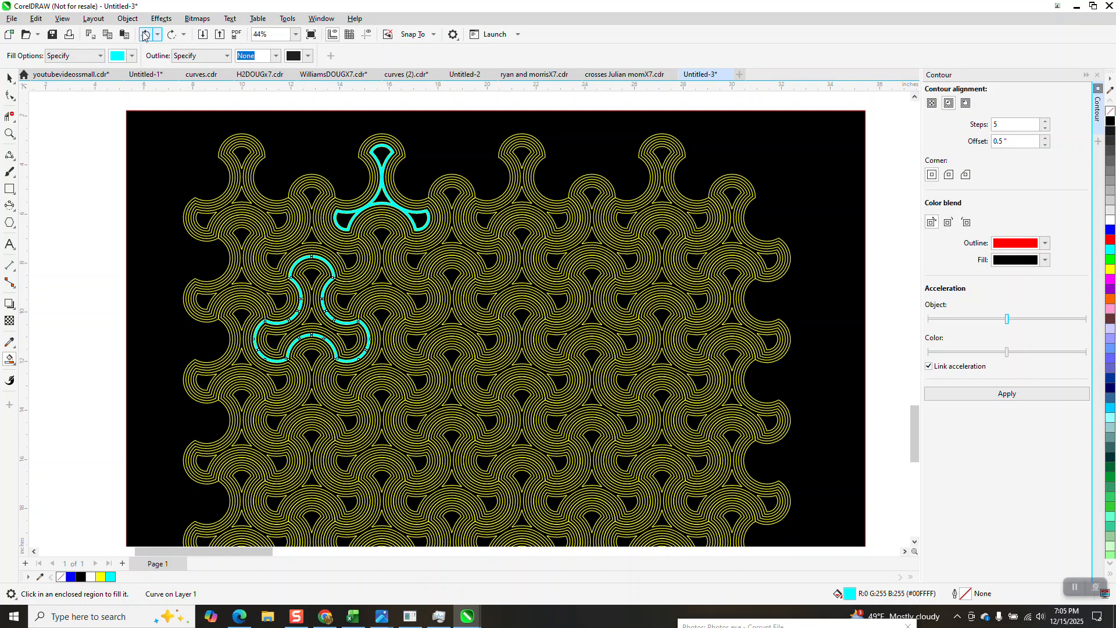
click(144, 35)
click(145, 35)
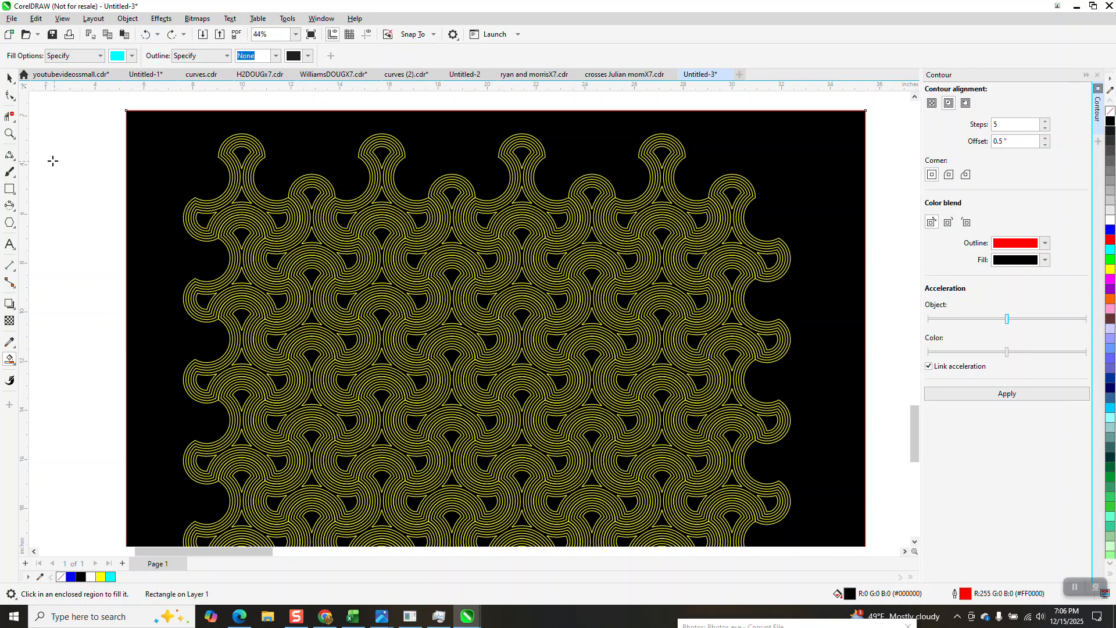
Smart-fill only the continuous outer band between the tiles with cyan, without an outline
click(10, 134)
drag(349, 258, 555, 387)
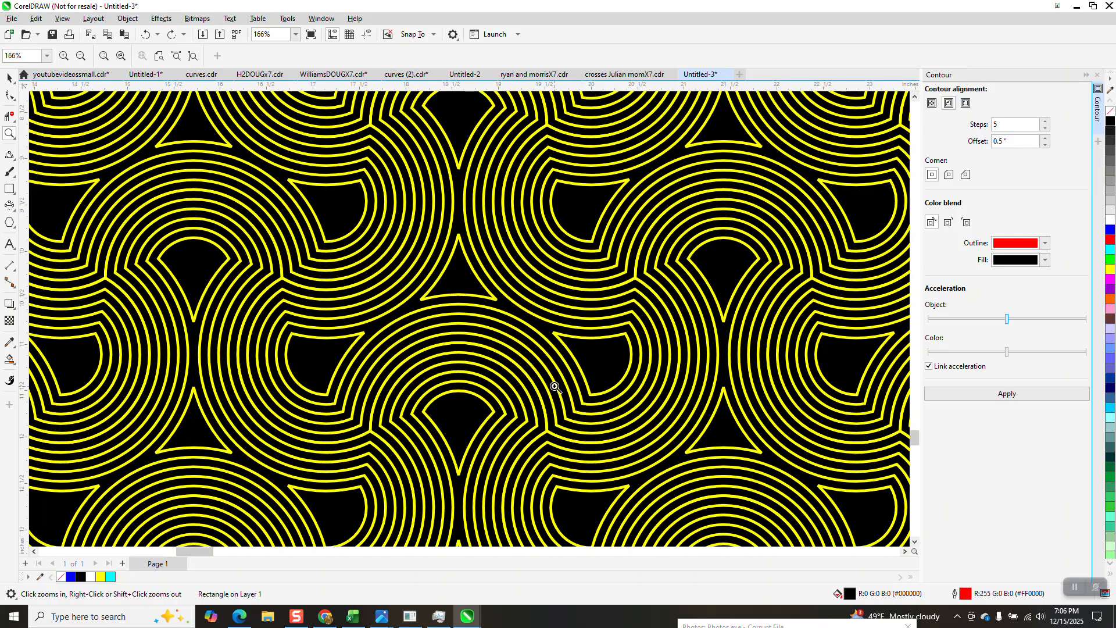
scroll(429, 327, down, 1)
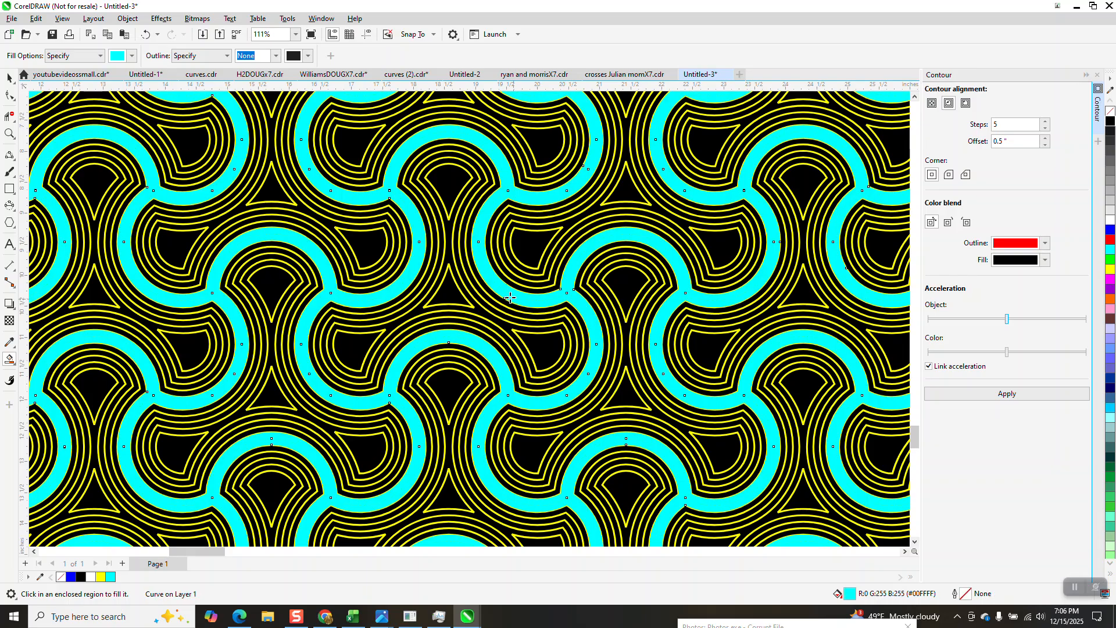
Recolour the continuous band blue, and select the group of yellow tile outlines
scroll(445, 247, down, 3)
scroll(445, 246, down, 1)
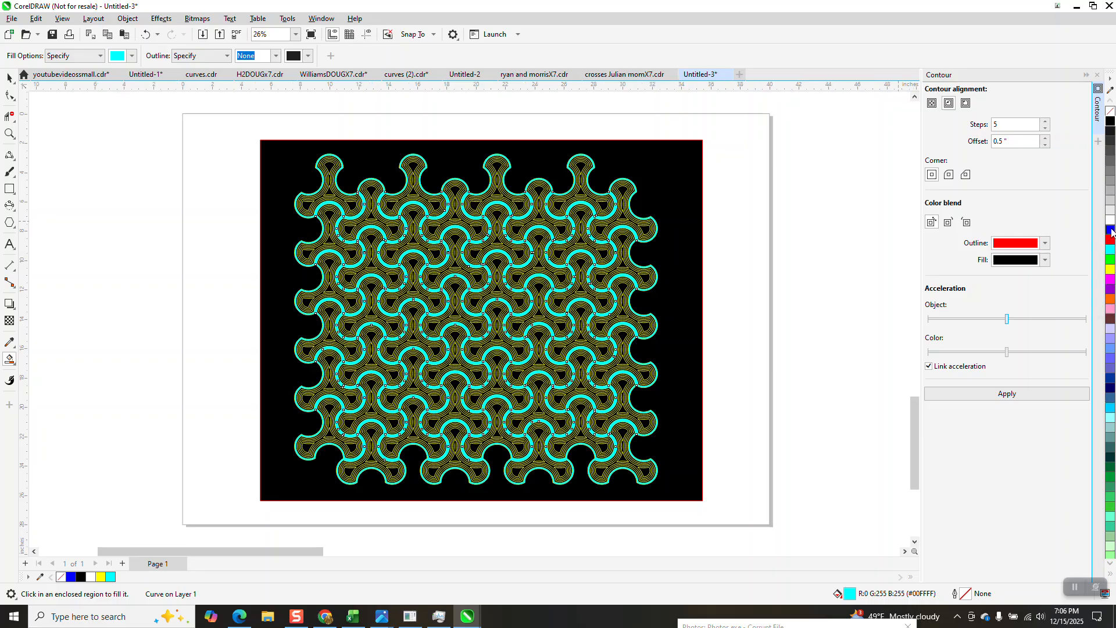
click(1112, 231)
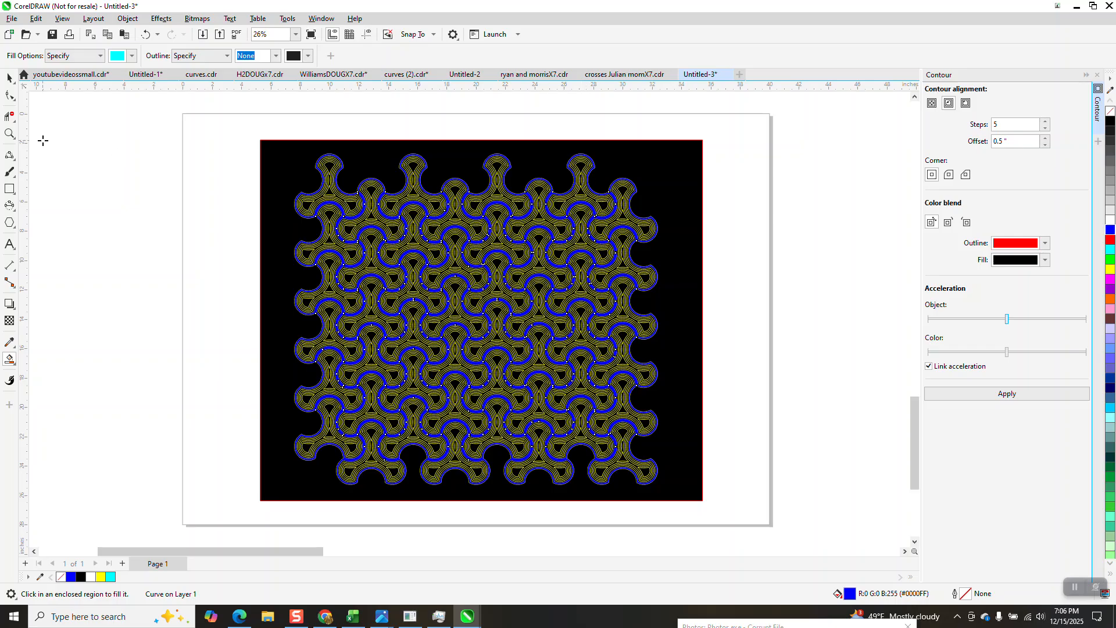
click(14, 140)
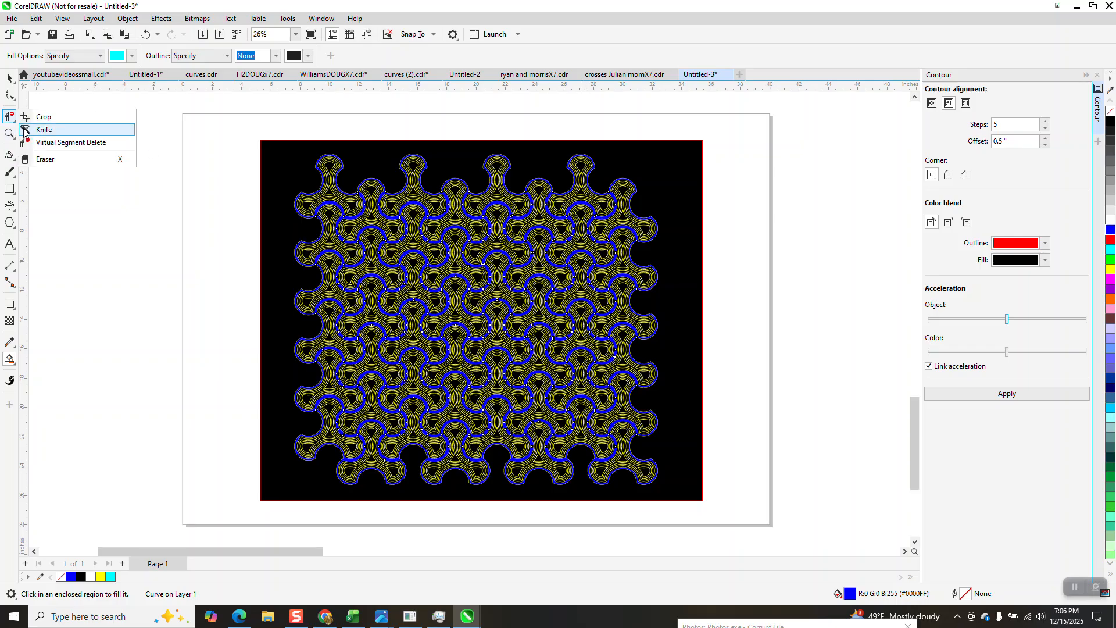
click(41, 134)
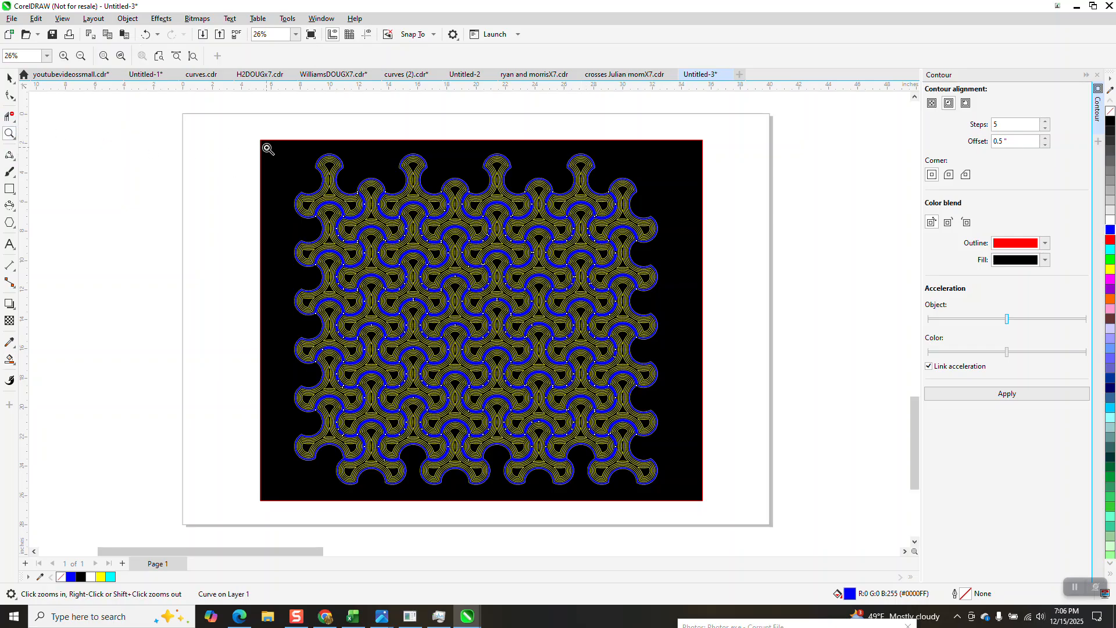
drag(262, 143, 533, 277)
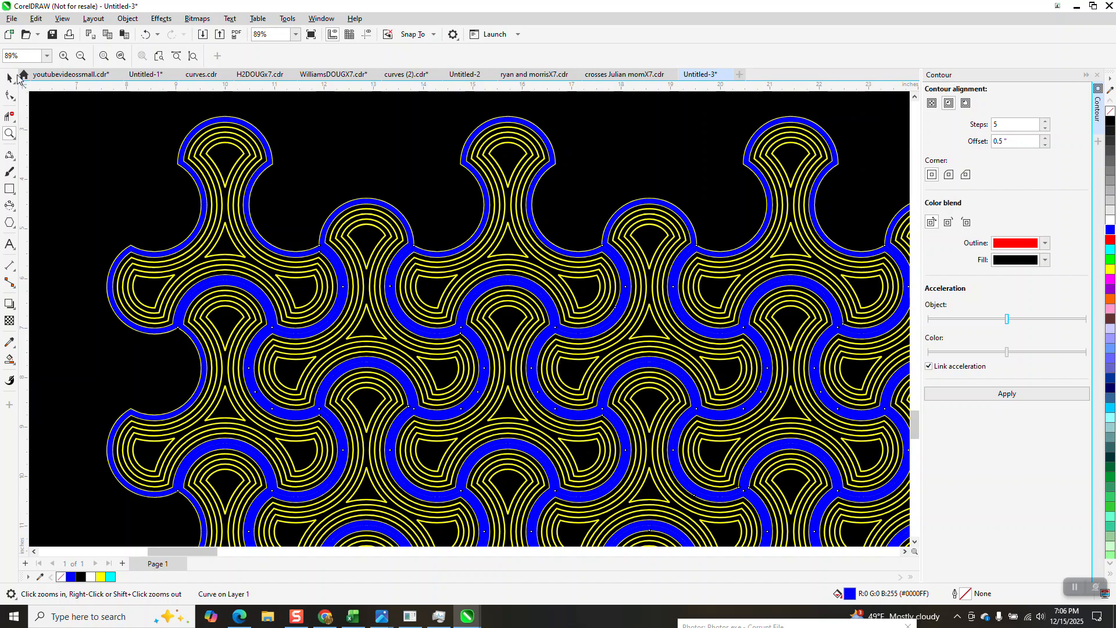
click(10, 77)
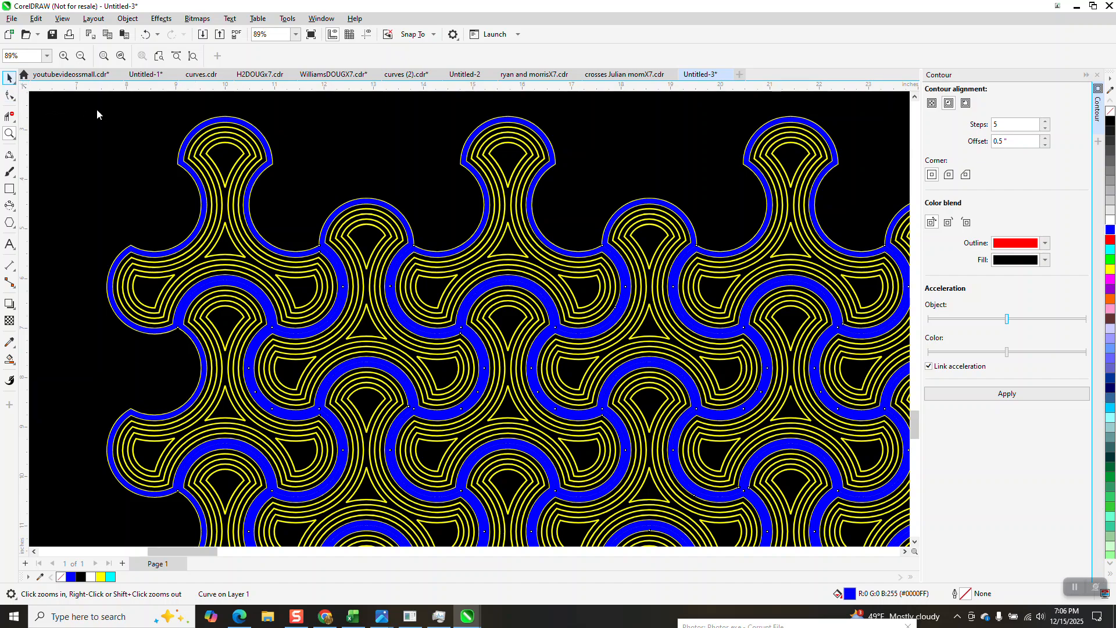
click(234, 153)
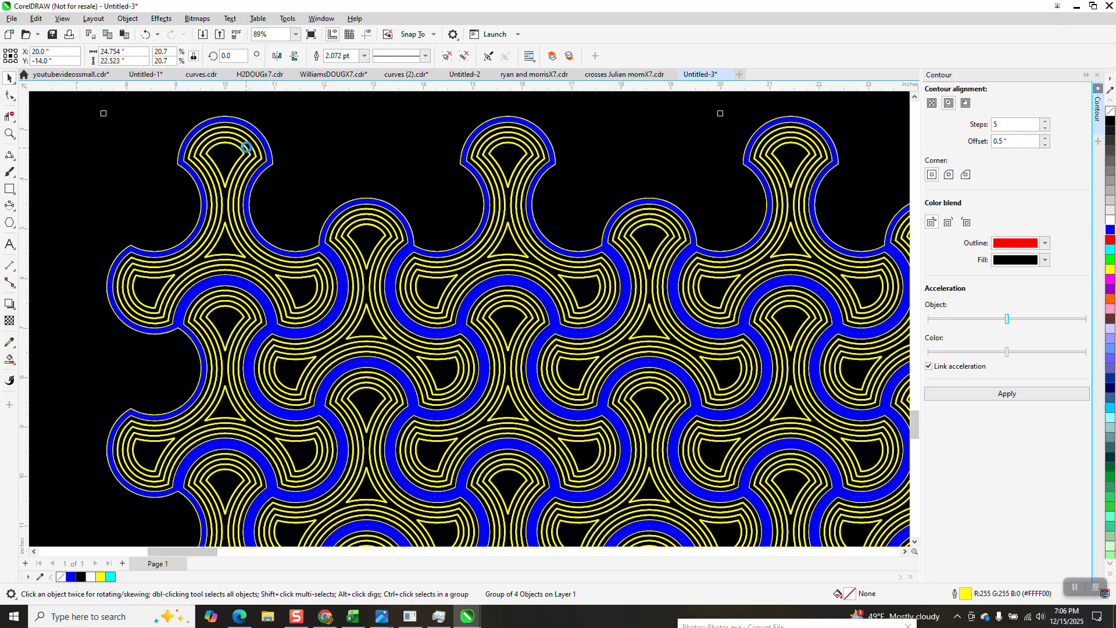
Select the continuous band between the tiles and try white and black as its fill colour
scroll(284, 211, down, 2)
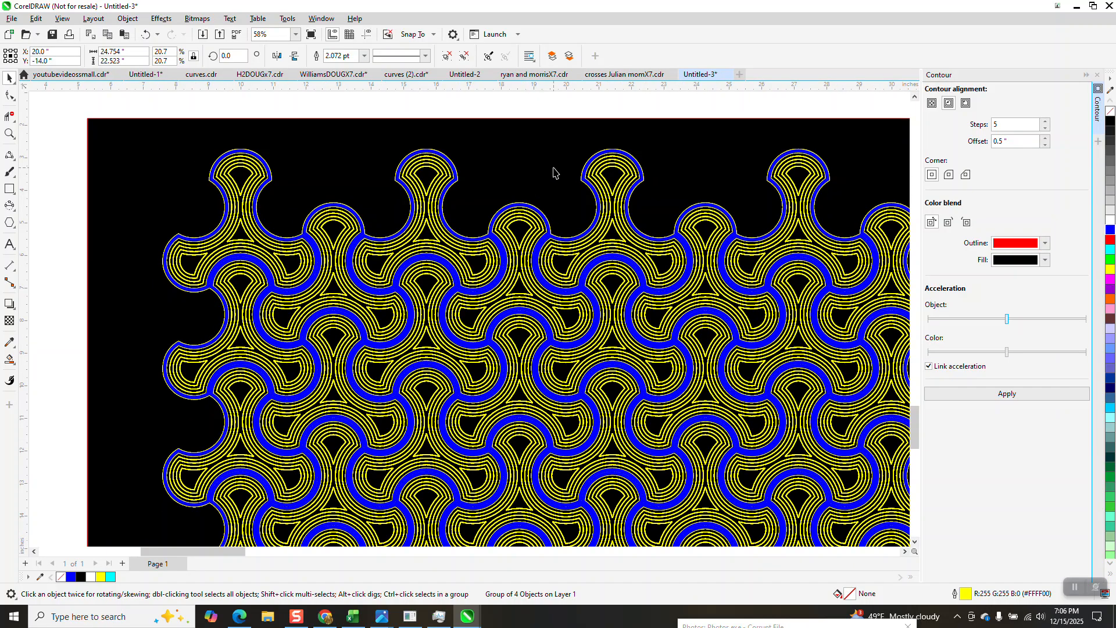
click(684, 251)
click(684, 250)
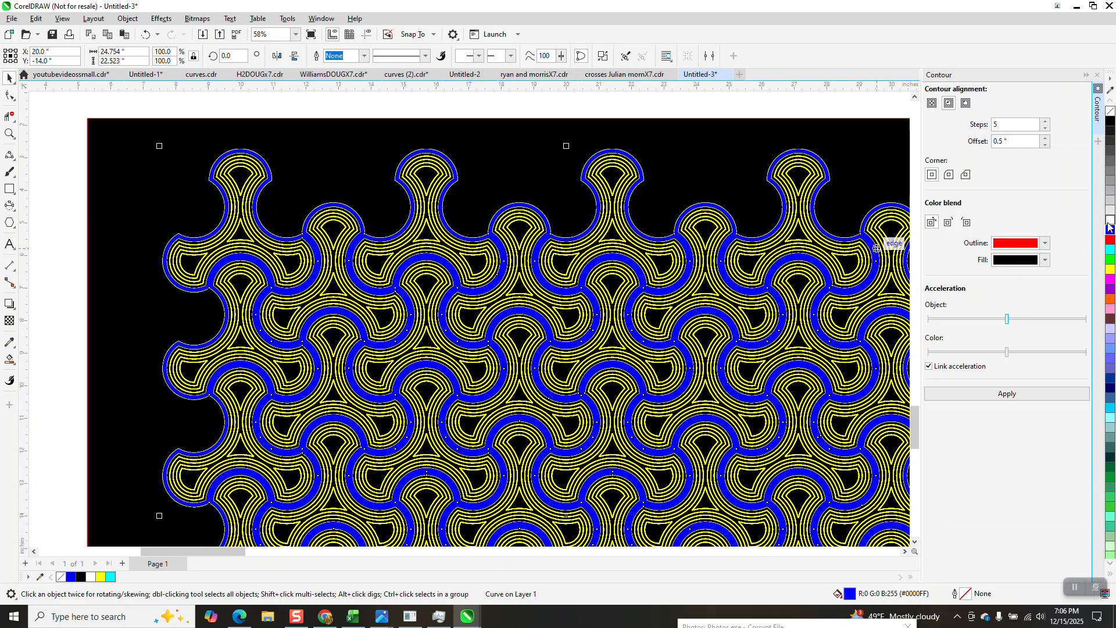
click(1111, 221)
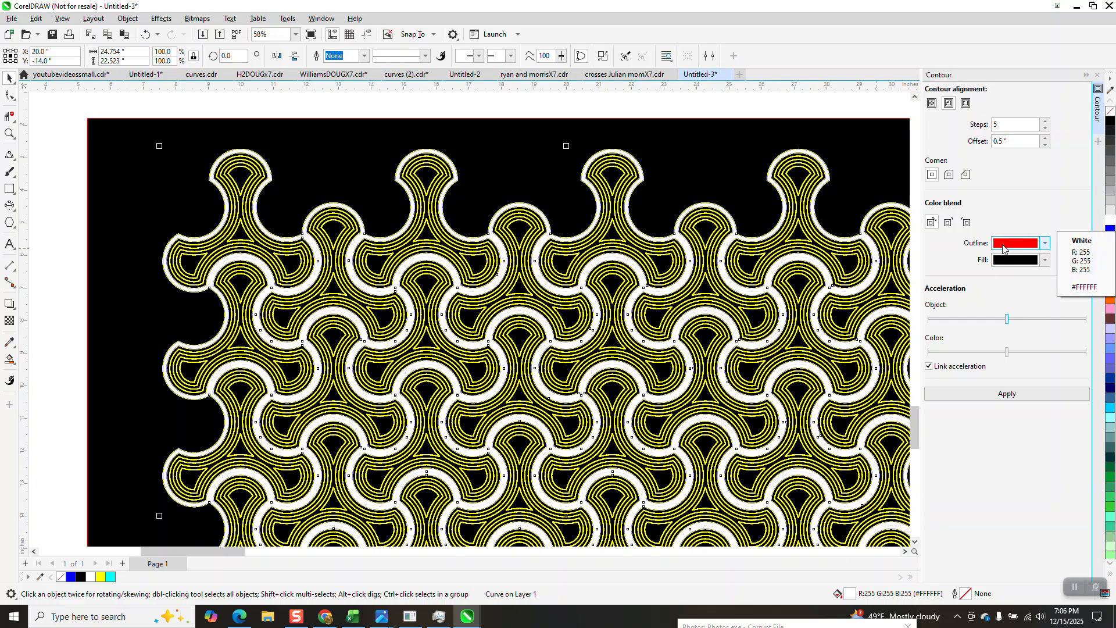
click(1111, 122)
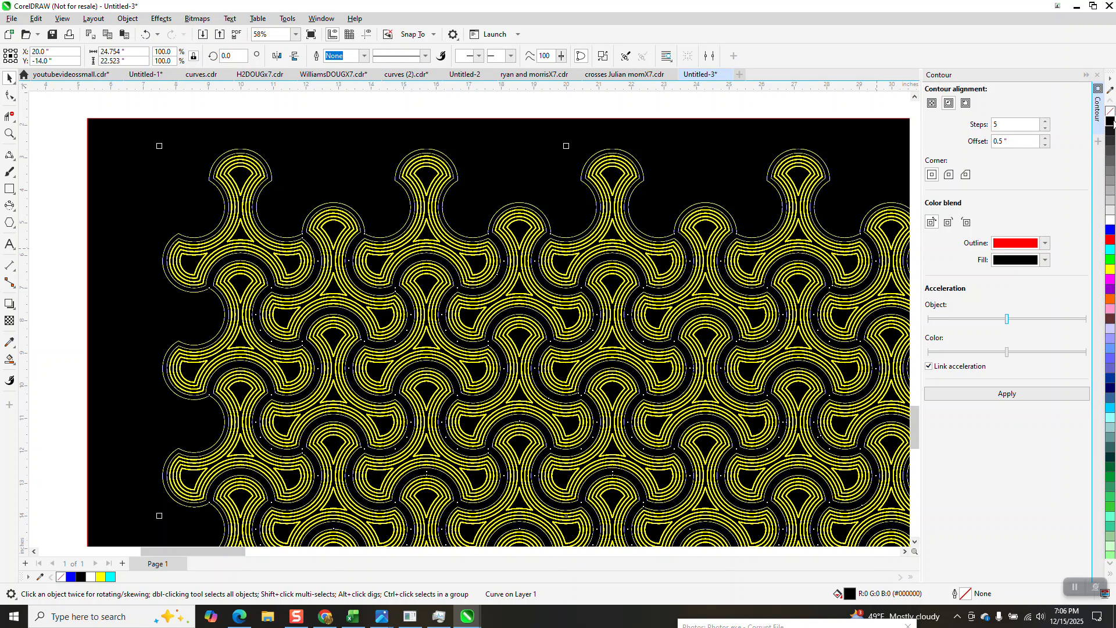
Undo the black, white and blue recolouring of the continuous band back to cyan
click(145, 34)
click(144, 33)
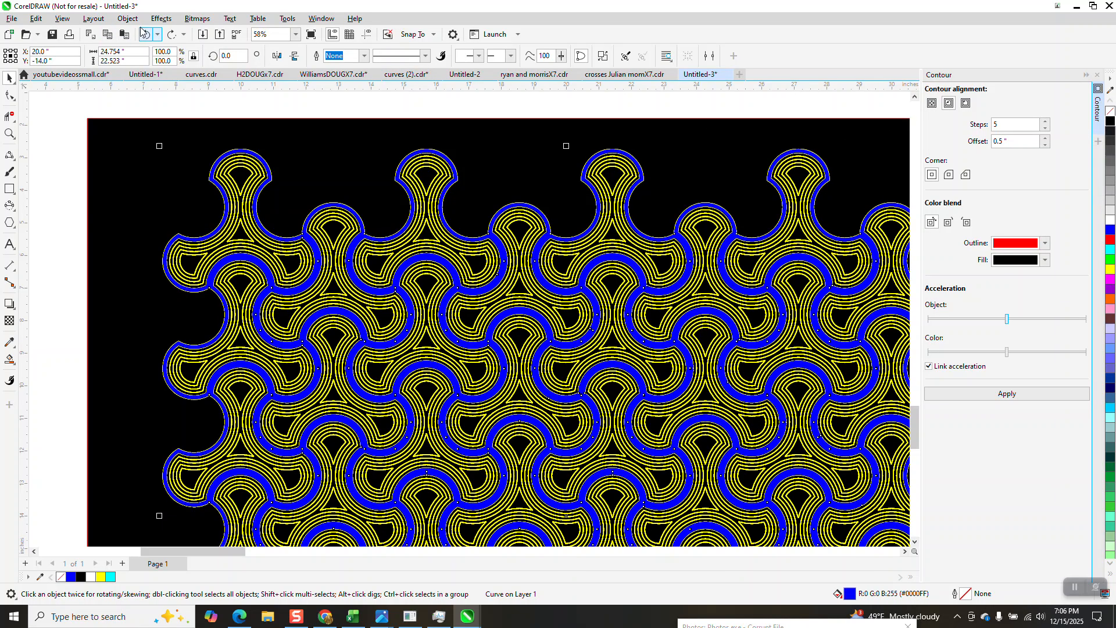
click(144, 33)
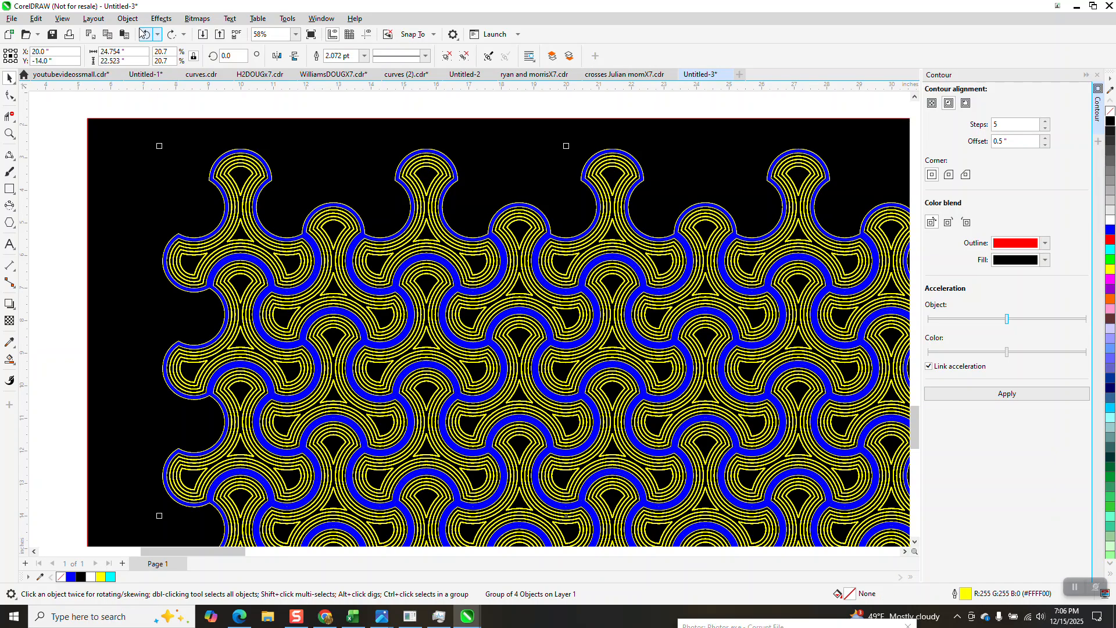
click(144, 33)
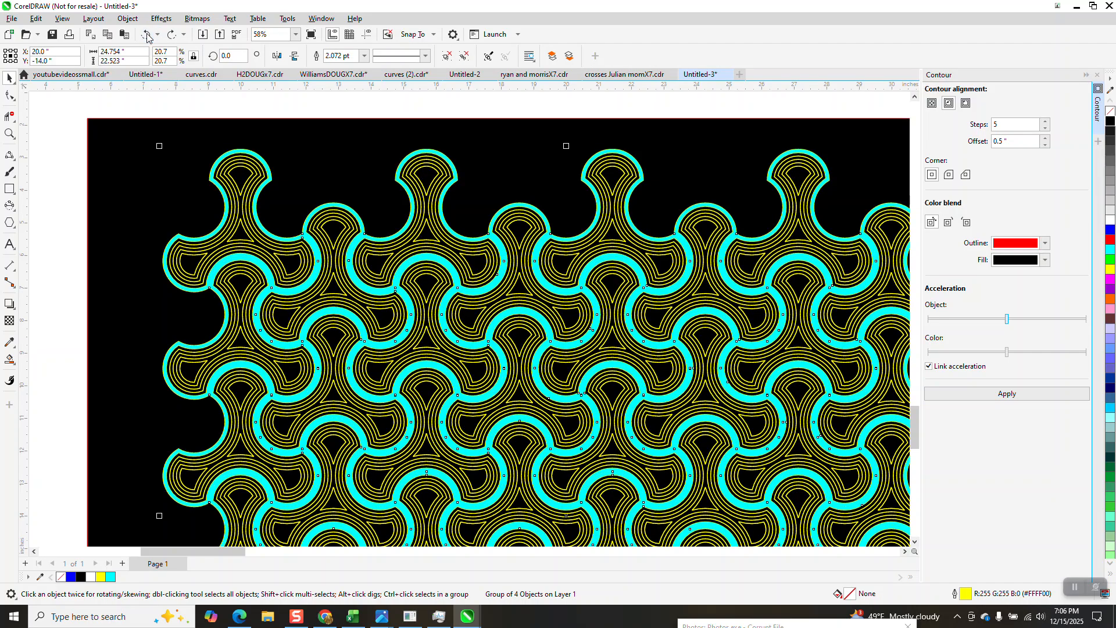